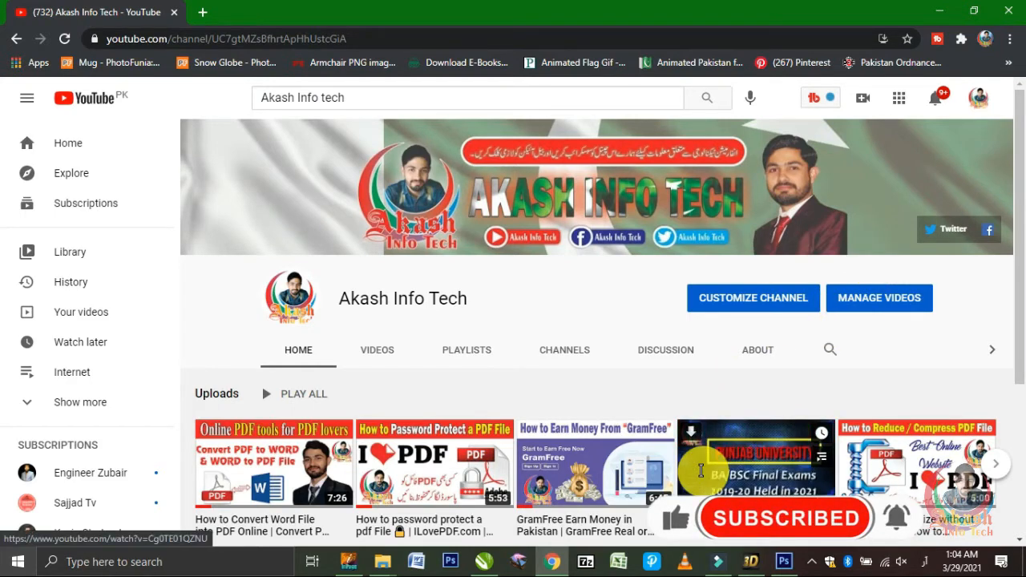
Step: Switch to Photoshop and open the photo IMG_0699 from the Upload folder
{"action": "left_click", "coordinate": [789, 563]}
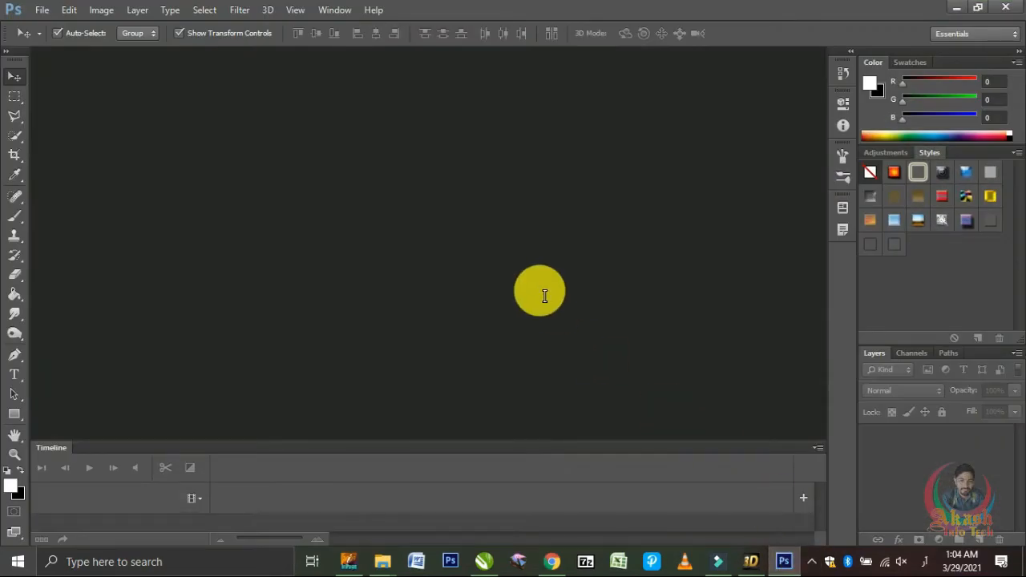
{"action": "left_click", "coordinate": [40, 11]}
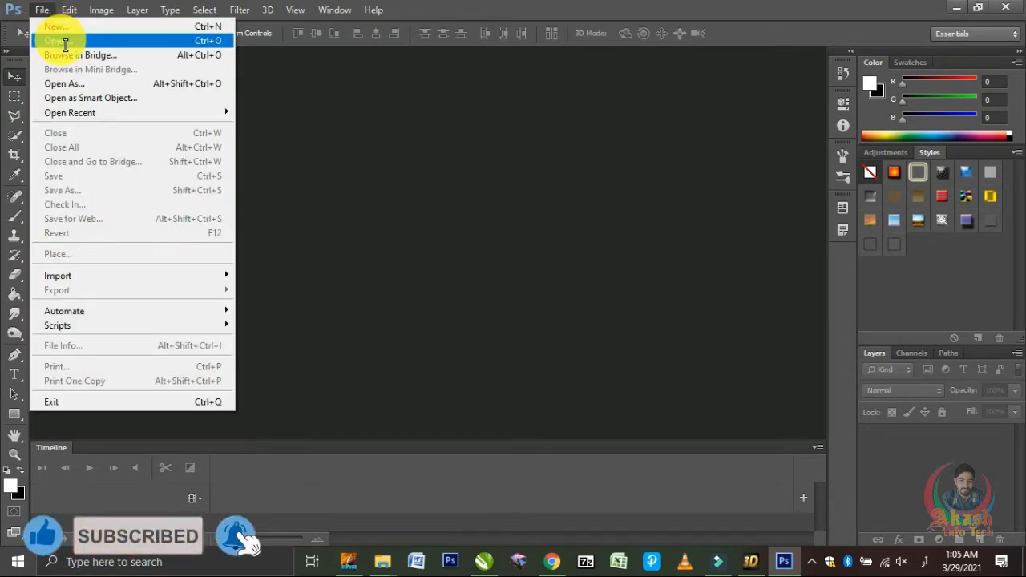
{"action": "left_click", "coordinate": [353, 206]}
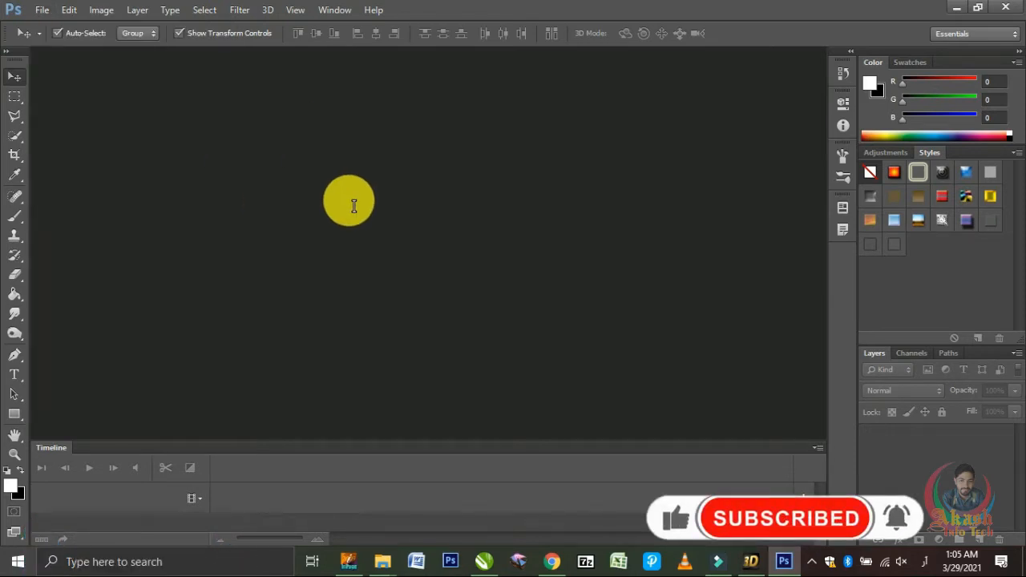
{"action": "key", "text": "ctrl+o"}
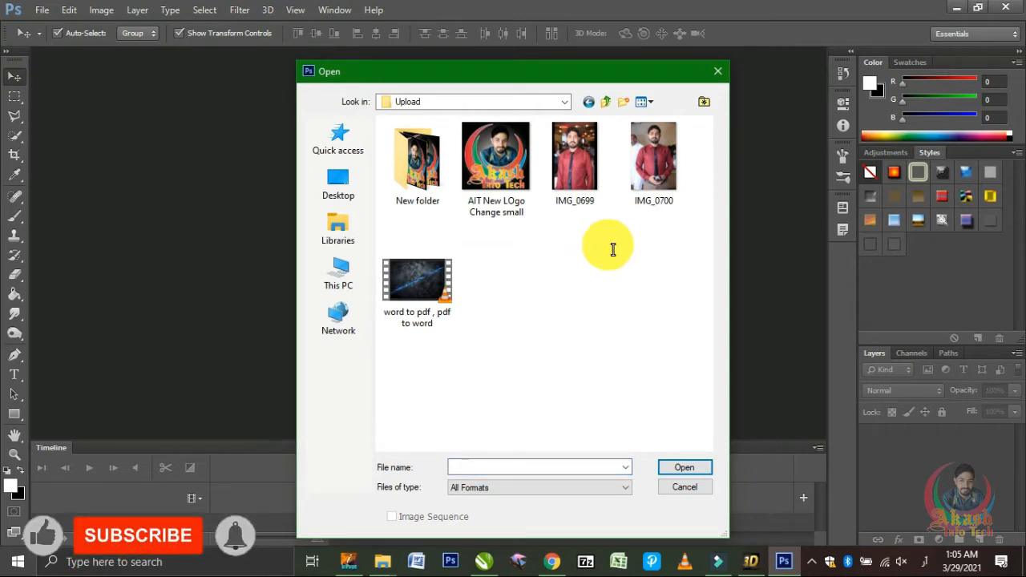
{"action": "double_click", "coordinate": [587, 178]}
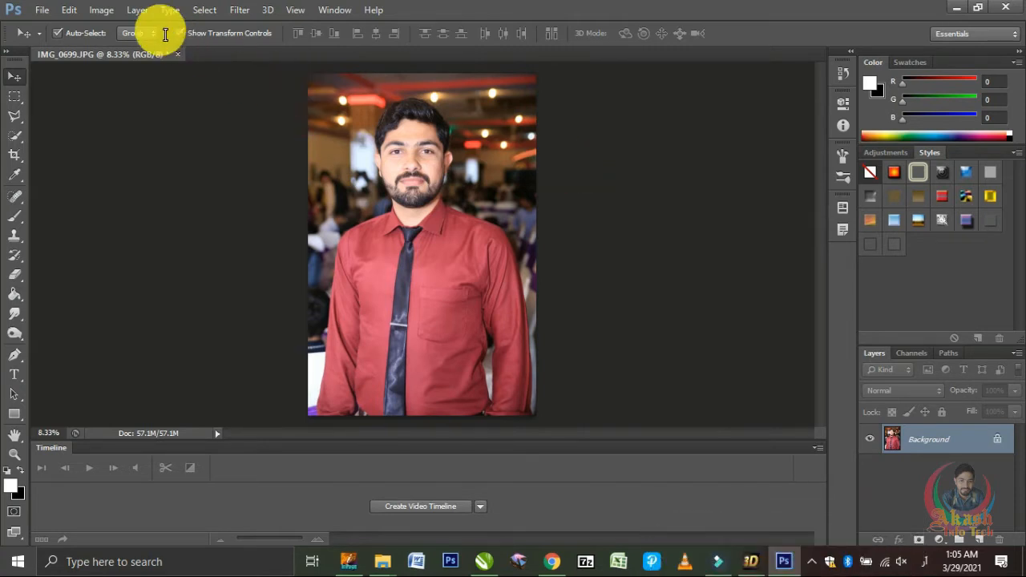
{"action": "left_click", "coordinate": [51, 11]}
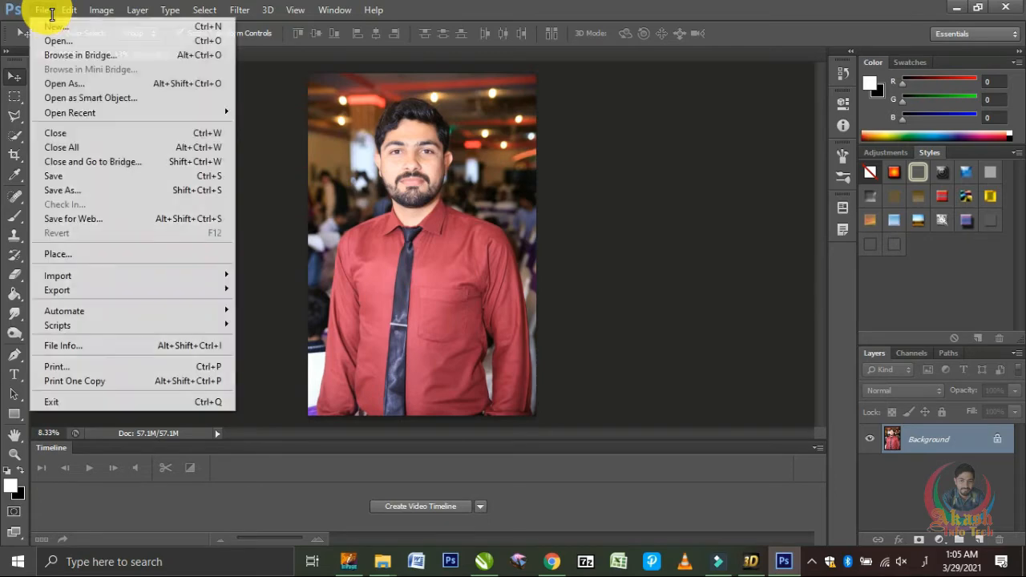
{"action": "mouse_move", "coordinate": [67, 10]}
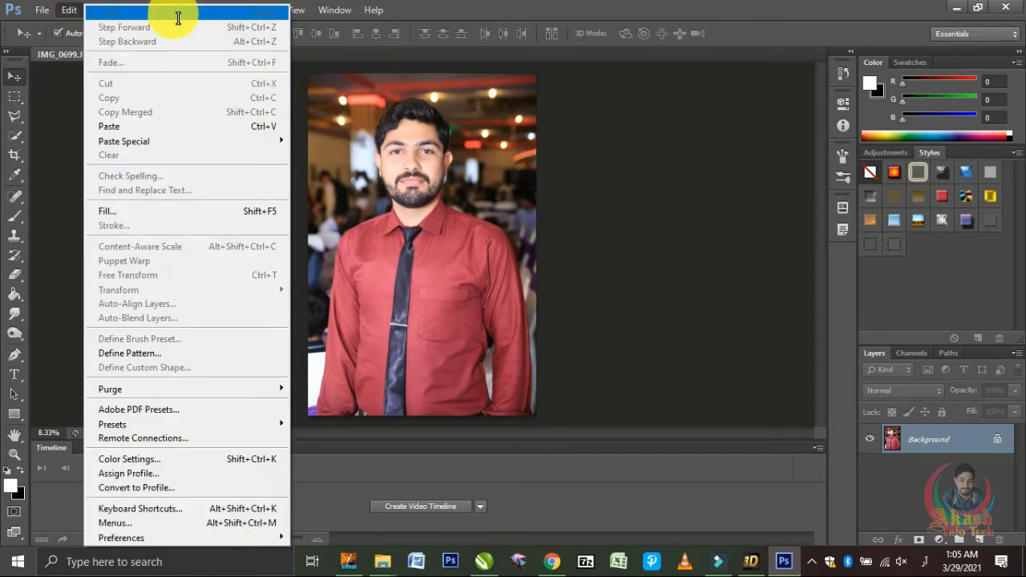
{"action": "mouse_move", "coordinate": [240, 11]}
{"action": "left_click", "coordinate": [140, 208]}
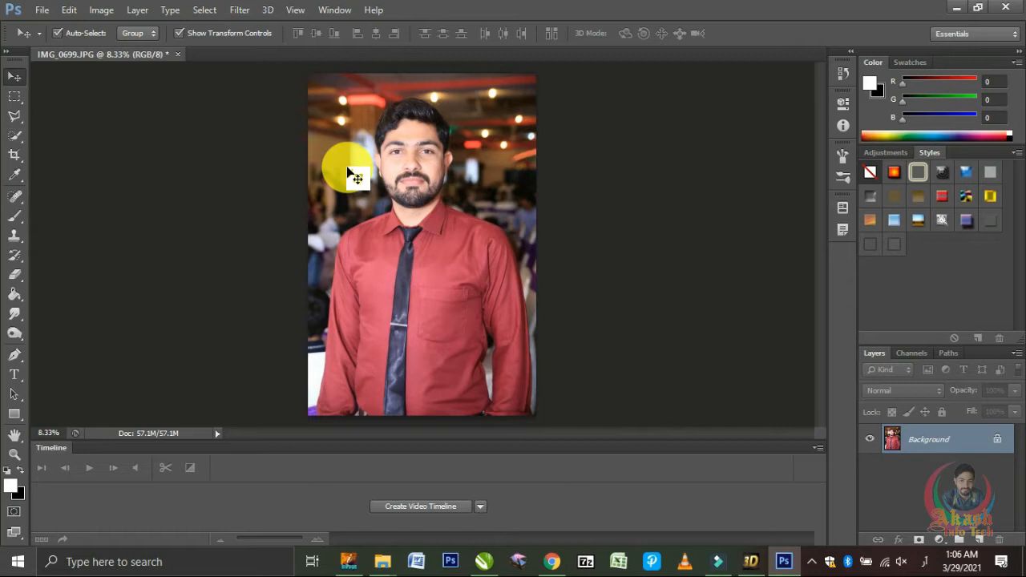
{"action": "left_click", "coordinate": [27, 124]}
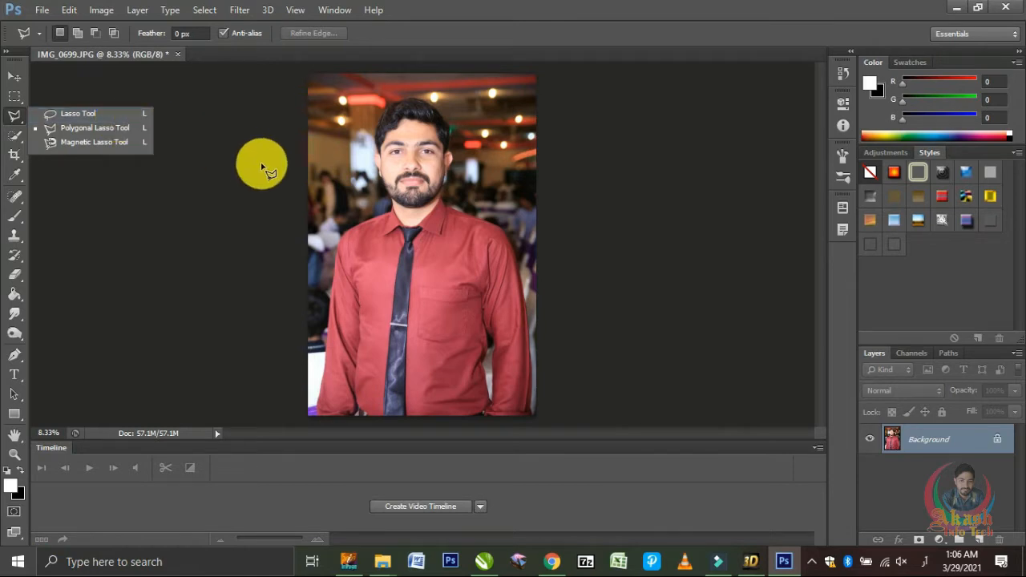
{"action": "left_click", "coordinate": [262, 165]}
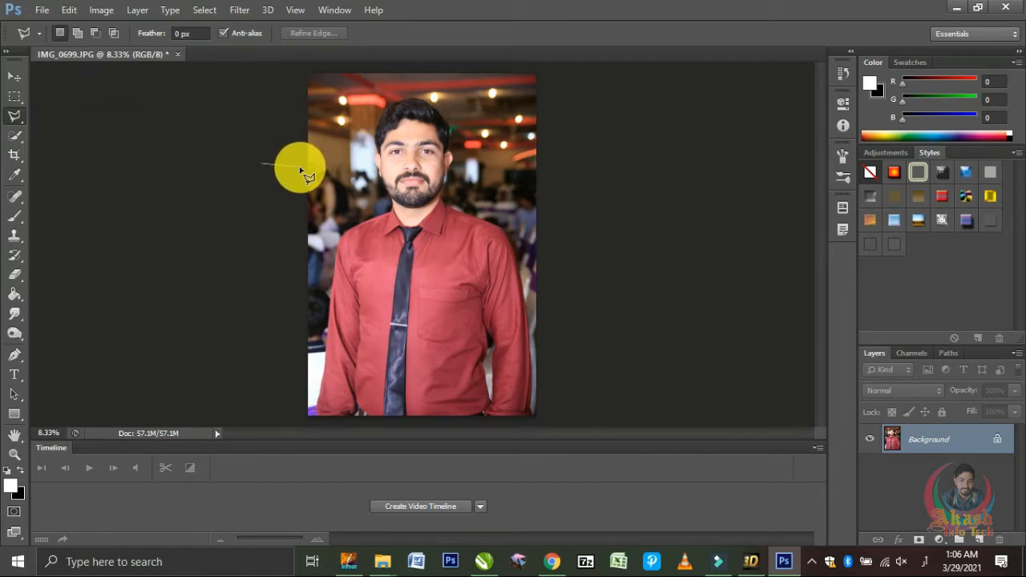
{"action": "double_click", "coordinate": [301, 171]}
{"action": "key", "text": "Return"}
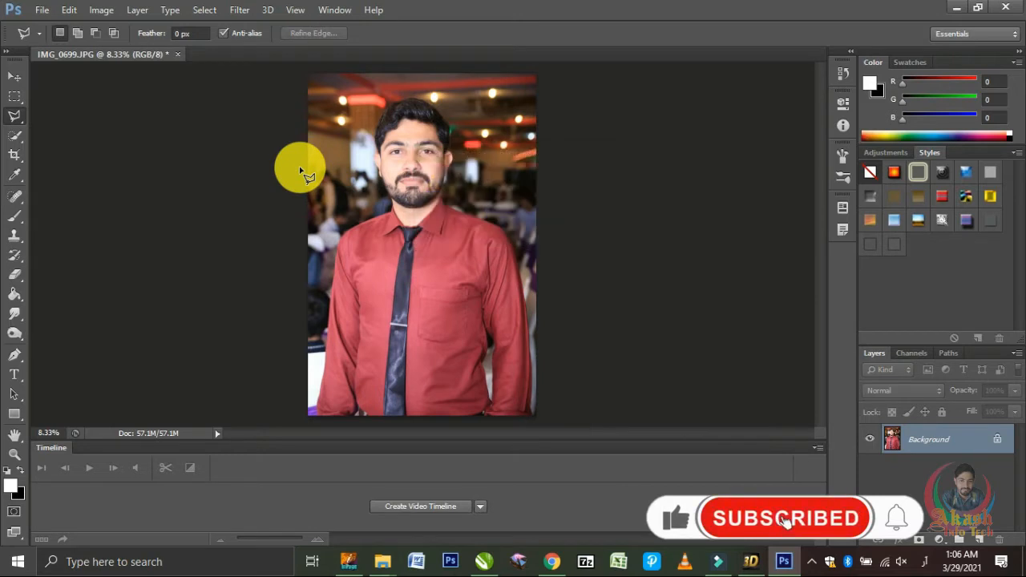
Step: Activate the Quick Selection tool and set its brush size to 53 px
{"action": "key", "text": "w"}
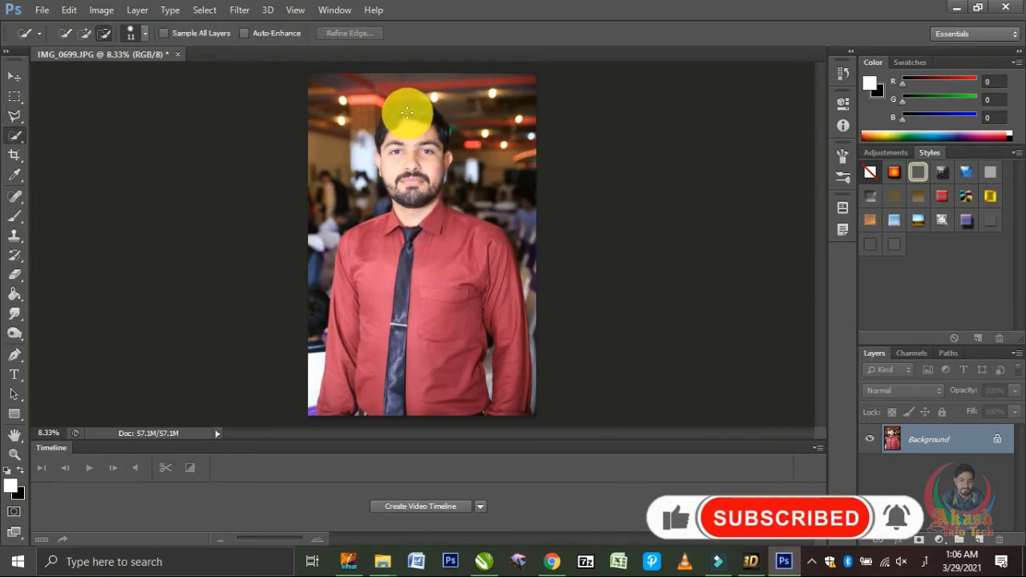
{"action": "left_click", "coordinate": [142, 35]}
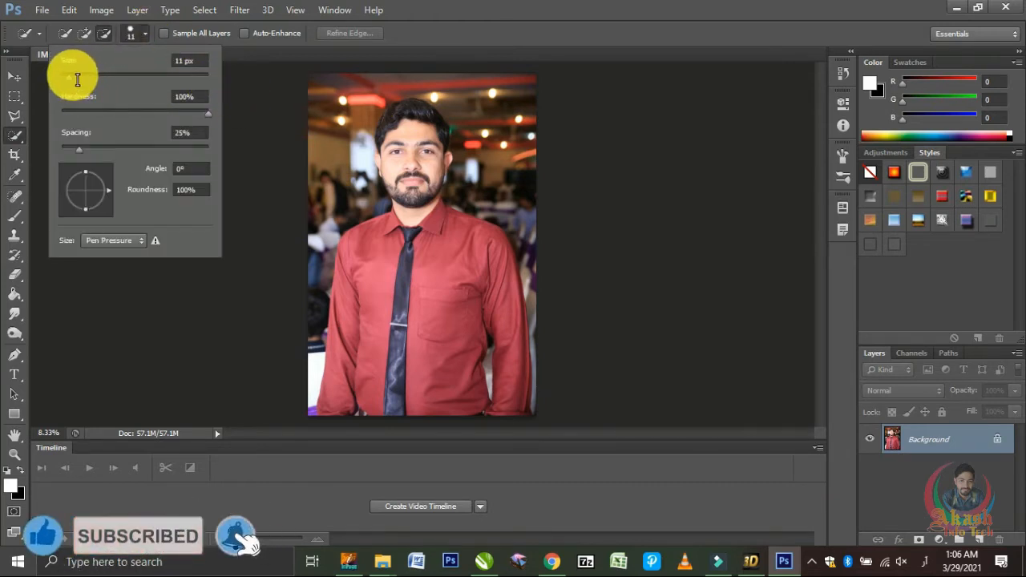
{"action": "left_click_drag", "start_coordinate": [77, 79], "coordinate": [79, 79]}
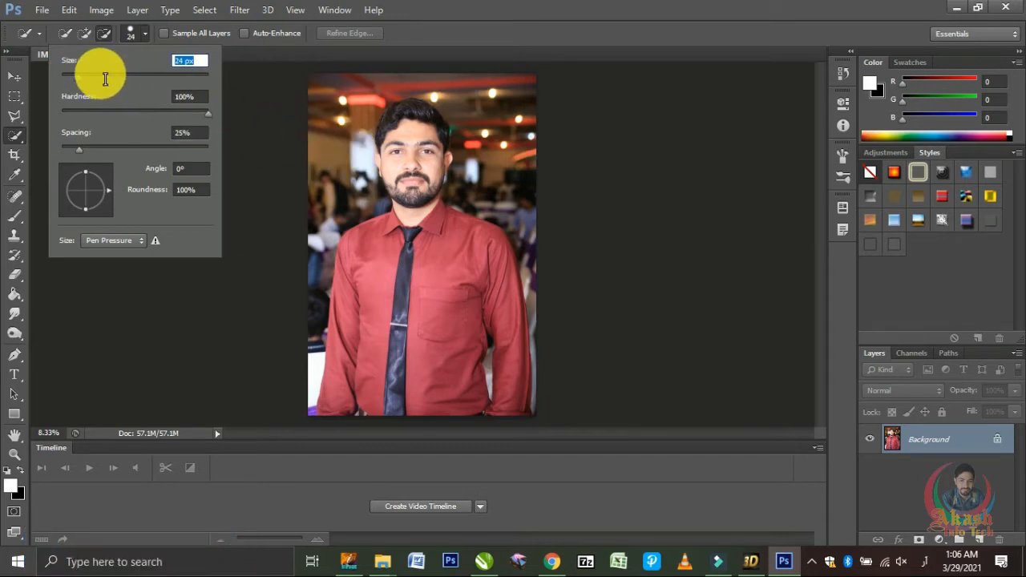
{"action": "left_click", "coordinate": [273, 117]}
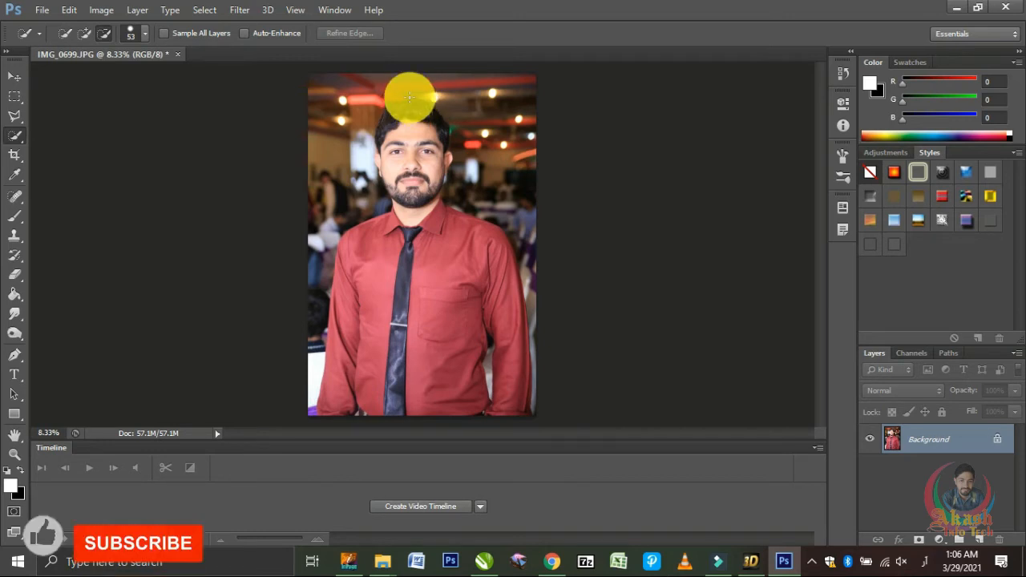
Step: Select the man in the photo, from his hair and face down to his shirt and arms, with the Quick Selection tool
{"action": "key", "text": "ctrl+plus"}
{"action": "key", "text": "ctrl+plus"}
{"action": "key", "text": "ctrl+plus"}
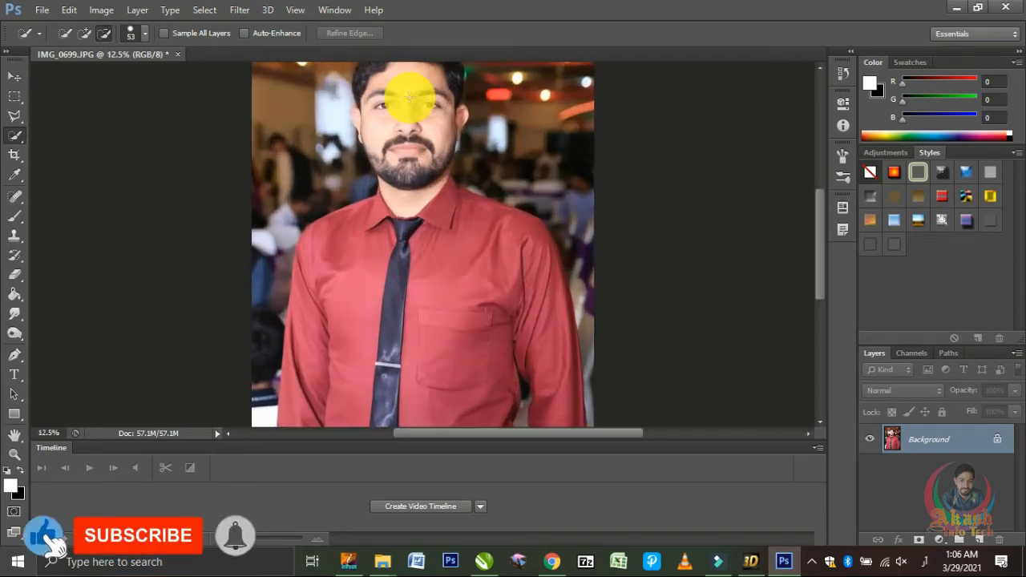
{"action": "scroll", "coordinate": [408, 96], "scroll_direction": "up", "scroll_amount": 5}
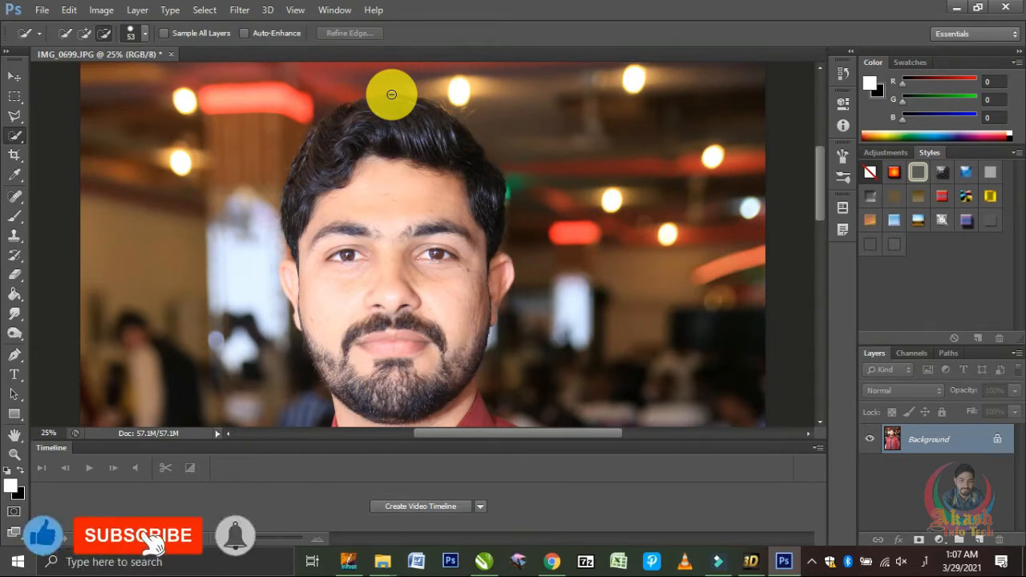
{"action": "left_click", "coordinate": [391, 94], "text": "alt"}
{"action": "left_click", "coordinate": [391, 94], "text": "alt"}
{"action": "left_click", "coordinate": [391, 93], "text": "alt"}
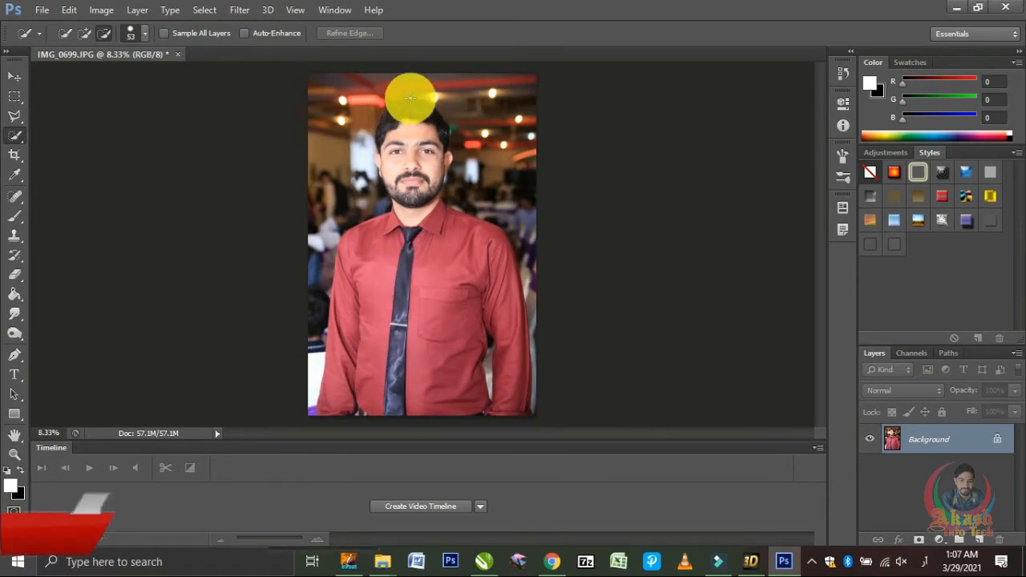
{"action": "mouse_move", "coordinate": [409, 97]}
{"action": "left_mouse_down"}
{"action": "mouse_move", "coordinate": [423, 194]}
{"action": "mouse_move", "coordinate": [418, 187]}
{"action": "mouse_move", "coordinate": [413, 246]}
{"action": "mouse_move", "coordinate": [373, 258]}
{"action": "mouse_move", "coordinate": [410, 334]}
{"action": "mouse_move", "coordinate": [444, 337]}
{"action": "mouse_move", "coordinate": [487, 315]}
{"action": "mouse_move", "coordinate": [479, 274]}
{"action": "mouse_move", "coordinate": [513, 360]}
{"action": "mouse_move", "coordinate": [382, 337]}
{"action": "mouse_move", "coordinate": [366, 343]}
{"action": "mouse_move", "coordinate": [355, 368]}
{"action": "mouse_move", "coordinate": [361, 377]}
{"action": "mouse_move", "coordinate": [408, 320]}
{"action": "mouse_move", "coordinate": [420, 208]}
{"action": "left_mouse_up"}
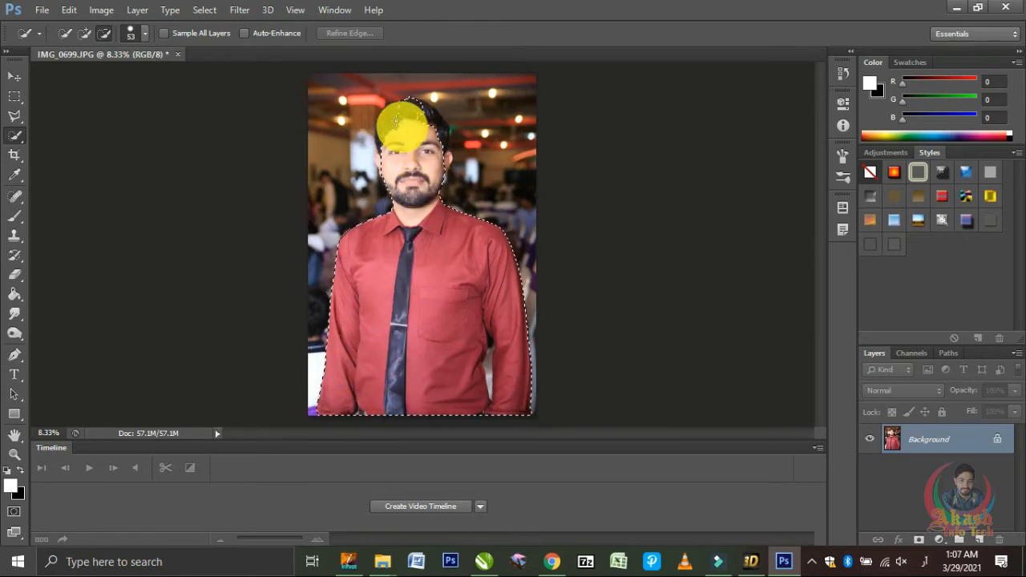
{"action": "left_click_drag", "start_coordinate": [393, 123], "coordinate": [430, 119]}
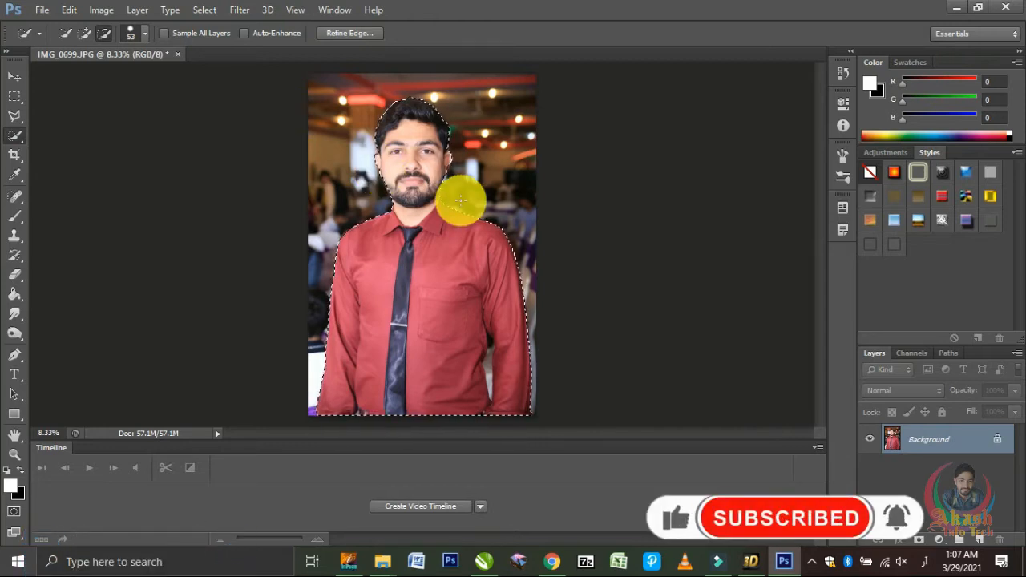
Step: Trim the selection edge along the top of the man's hair so it excludes the background
{"action": "scroll", "coordinate": [461, 200], "scroll_direction": "up", "scroll_amount": 1}
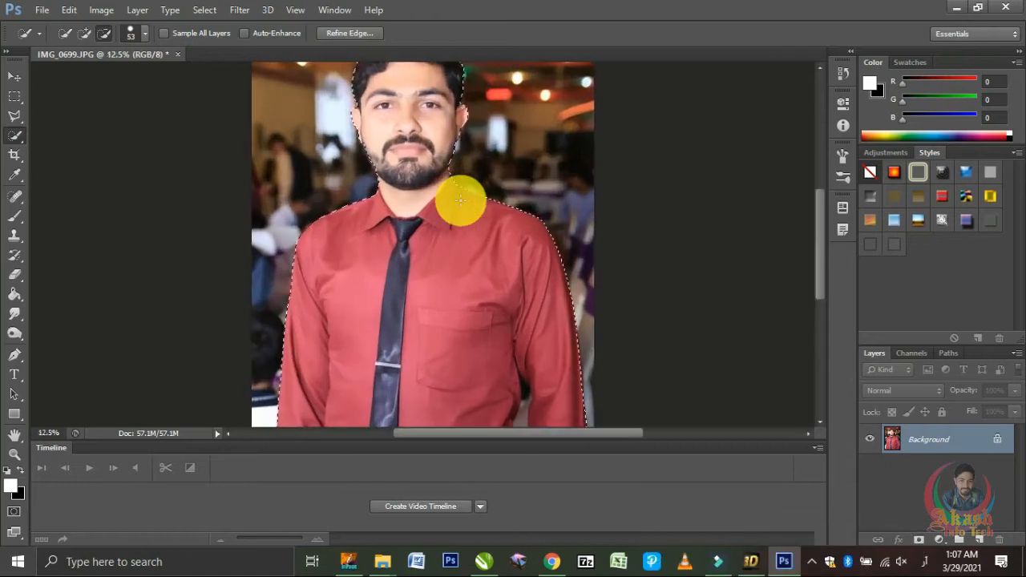
{"action": "scroll", "coordinate": [461, 200], "scroll_direction": "up", "scroll_amount": 1}
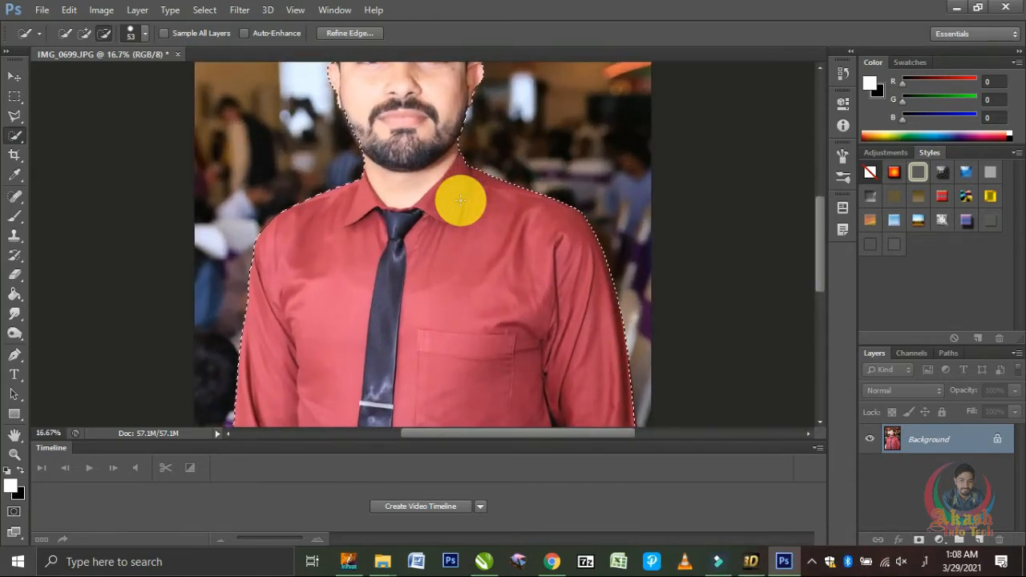
{"action": "scroll", "coordinate": [461, 201], "scroll_direction": "up", "scroll_amount": 2}
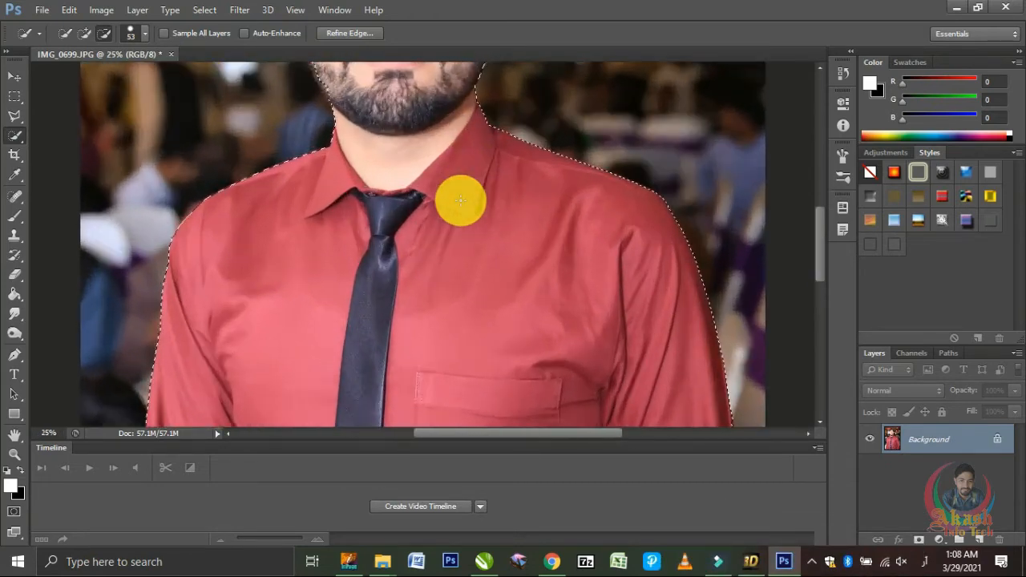
{"action": "scroll", "coordinate": [461, 200], "scroll_direction": "up", "scroll_amount": 5}
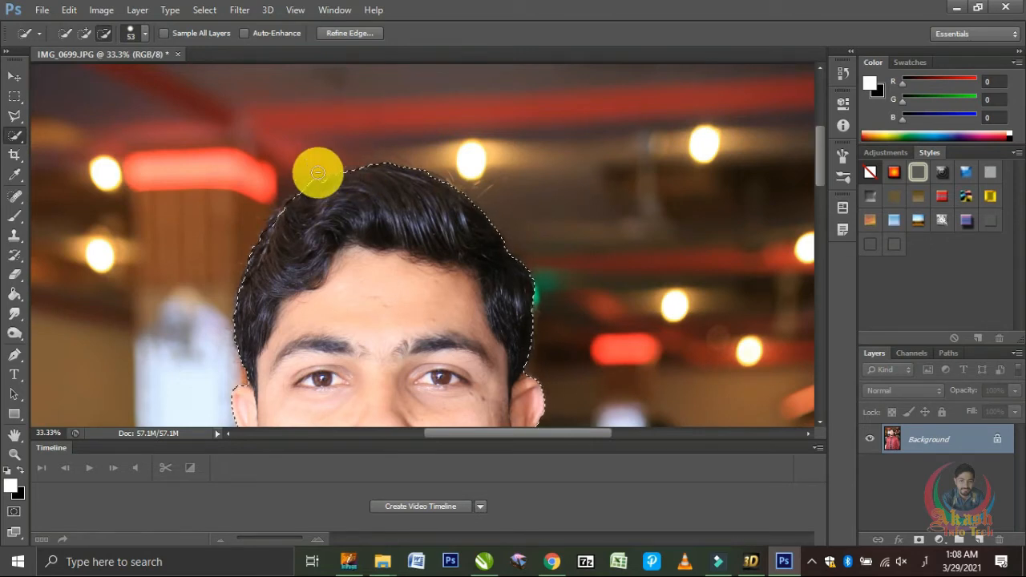
{"action": "left_click_drag", "start_coordinate": [316, 174], "coordinate": [358, 167]}
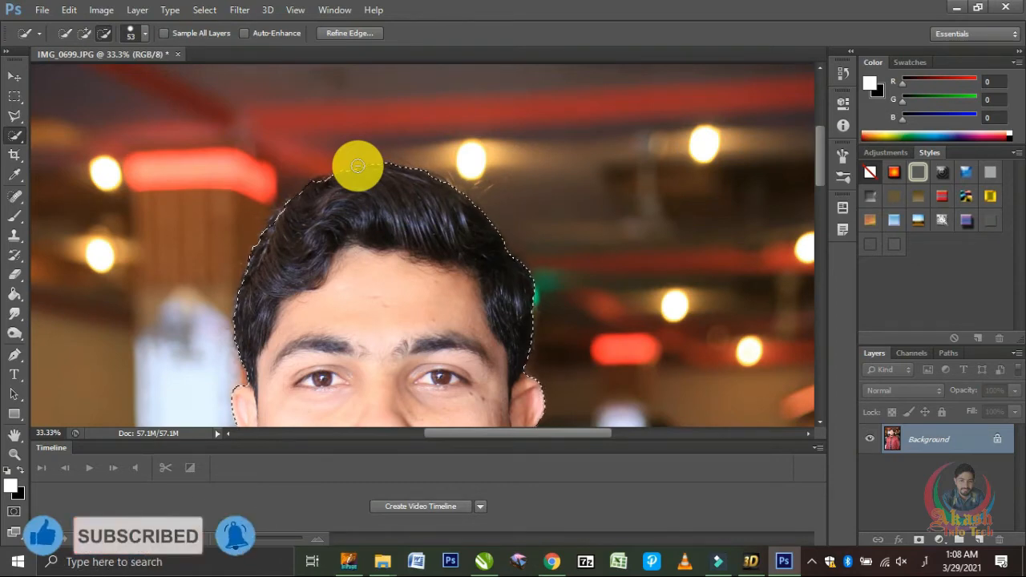
Step: Refine the selection edge along the man's cheek and beard by adding and subtracting areas
{"action": "scroll", "coordinate": [275, 286], "scroll_direction": "down", "scroll_amount": 3}
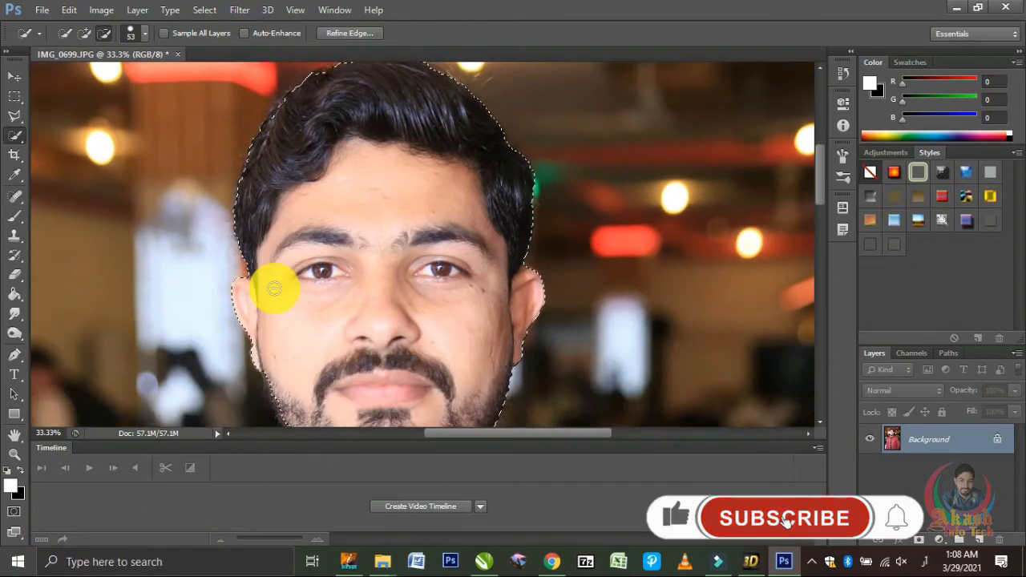
{"action": "scroll", "coordinate": [275, 286], "scroll_direction": "down", "scroll_amount": 3}
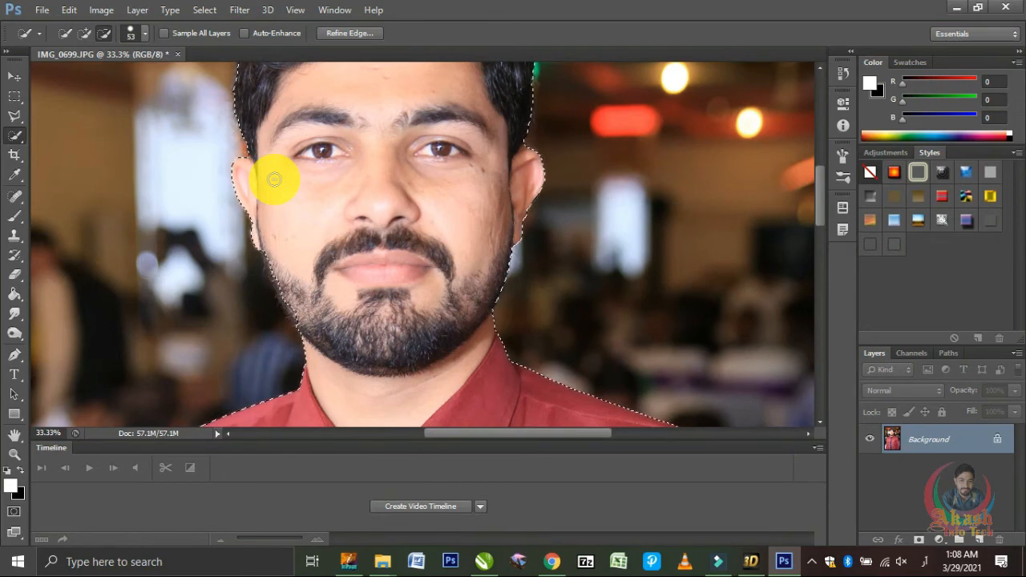
{"action": "key", "text": "ctrl+plus"}
{"action": "key", "text": "ctrl+plus"}
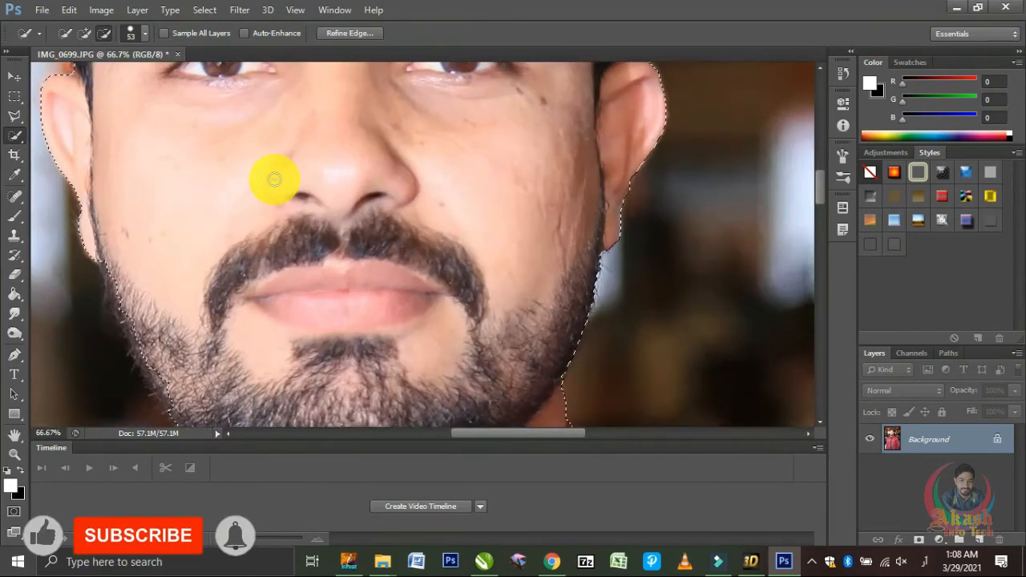
{"action": "scroll", "coordinate": [274, 179], "scroll_direction": "down", "scroll_amount": 3}
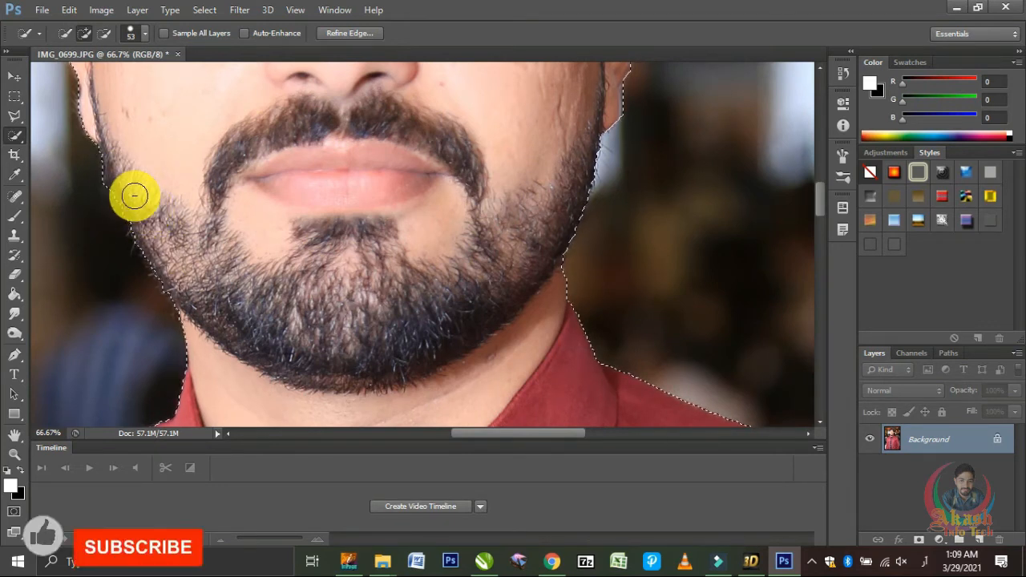
{"action": "key", "text": "alt"}
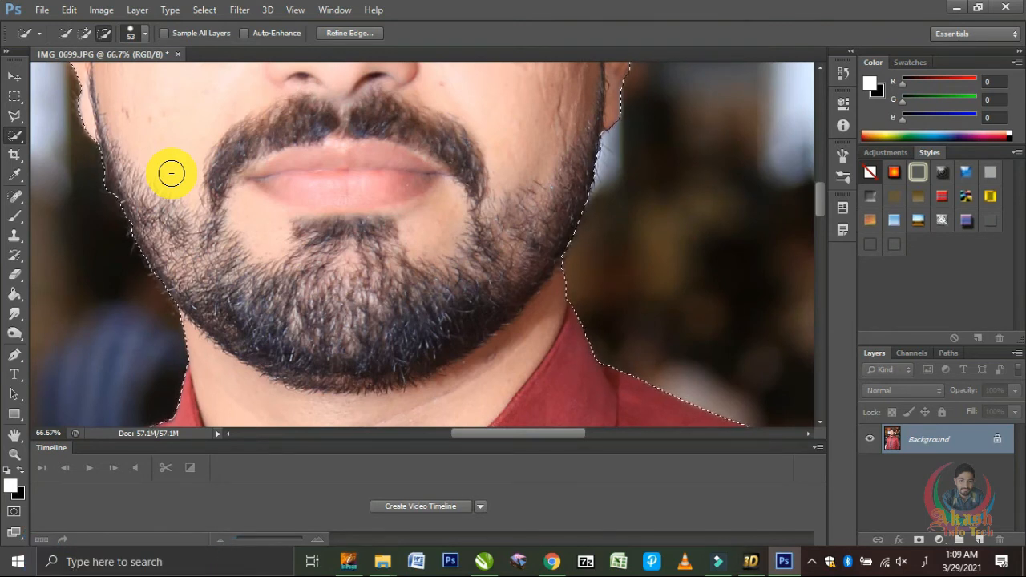
Step: Check the selection outline around the whole figure, from the beard and head down to the sleeves
{"action": "key", "text": "ctrl+minus"}
{"action": "key", "text": "ctrl+minus"}
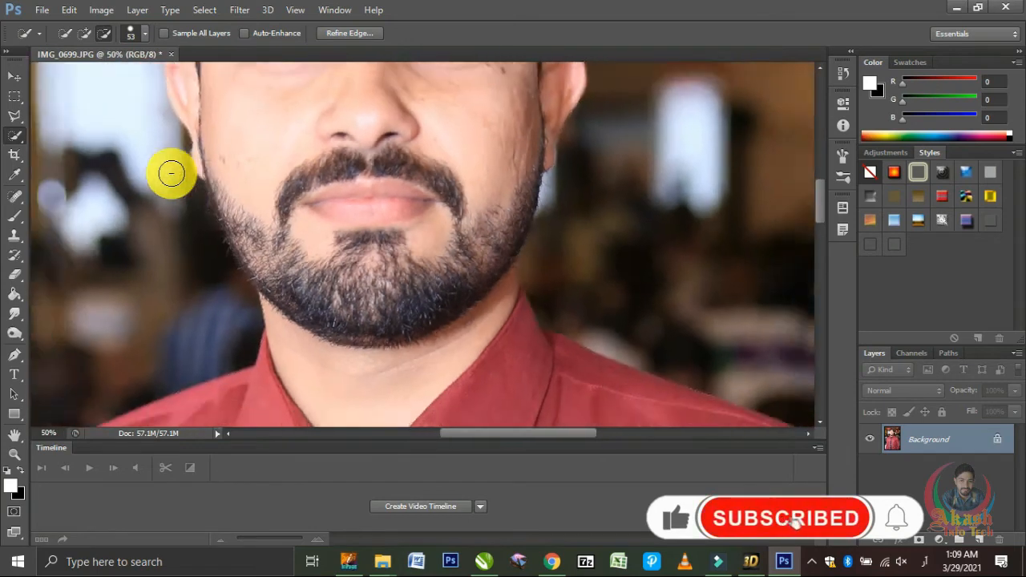
{"action": "key", "text": "ctrl+minus"}
{"action": "key", "text": "ctrl+minus"}
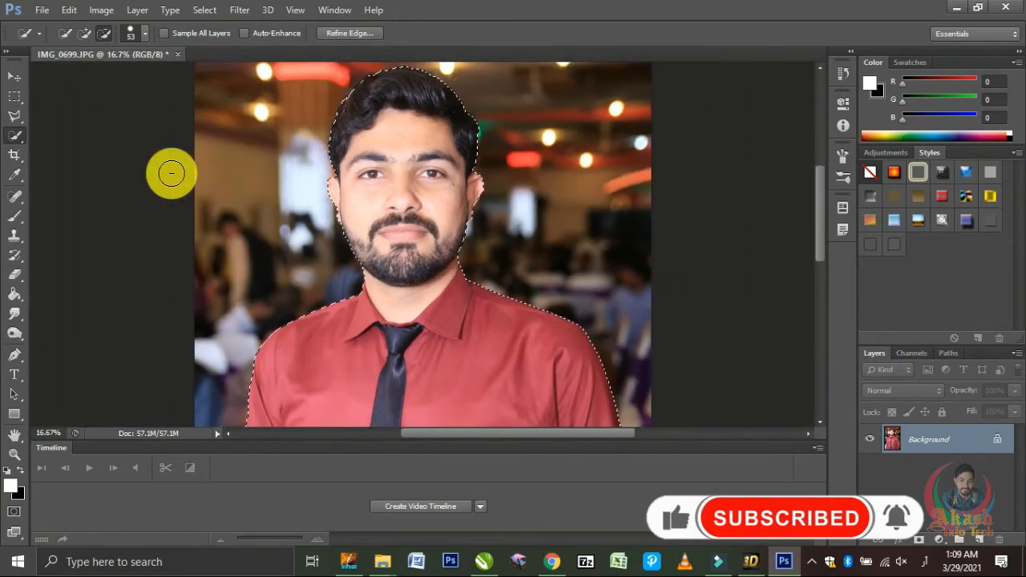
{"action": "key", "text": "ctrl+d"}
{"action": "key", "text": "ctrl+minus"}
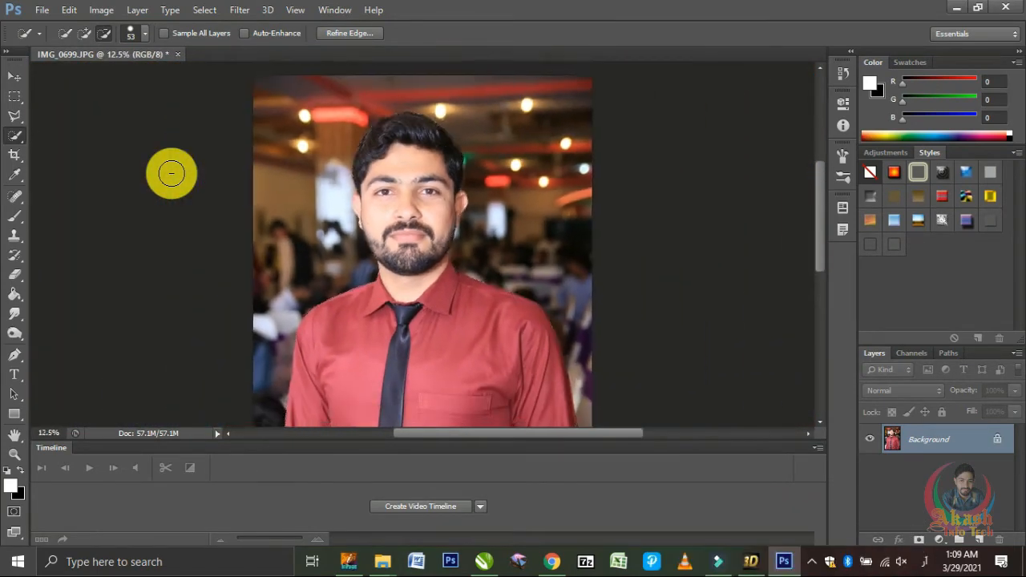
{"action": "key", "text": "ctrl+minus"}
{"action": "key", "text": "ctrl+z"}
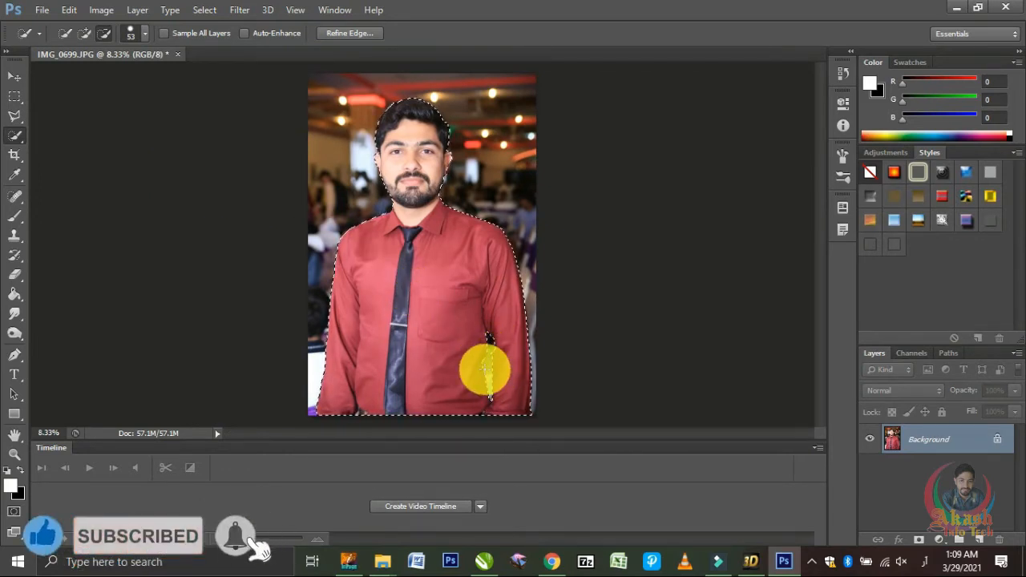
Step: Inspect the selection edge around the background gap between the man's arm and torso
{"action": "key", "text": "ctrl+plus"}
{"action": "key", "text": "ctrl+plus"}
{"action": "key", "text": "ctrl+plus"}
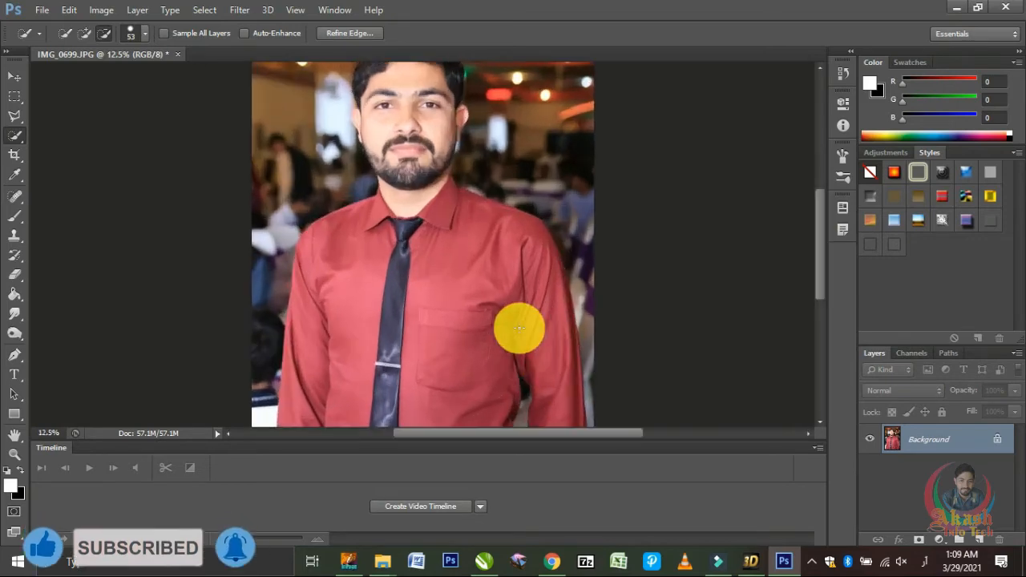
{"action": "scroll", "coordinate": [520, 329], "scroll_direction": "down", "scroll_amount": 5}
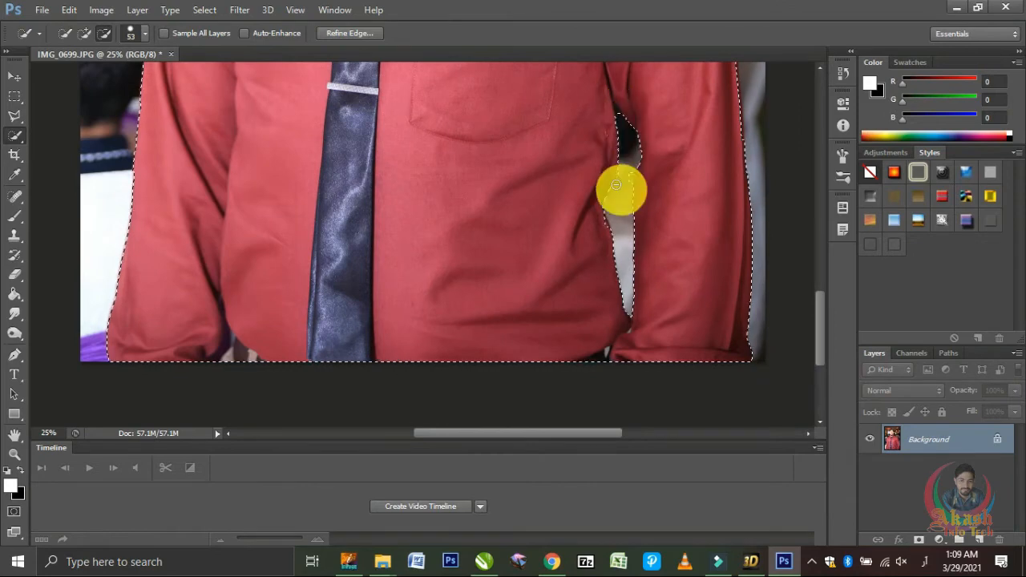
{"action": "key", "text": "ctrl+minus"}
{"action": "key", "text": "ctrl+minus"}
{"action": "key", "text": "ctrl+minus"}
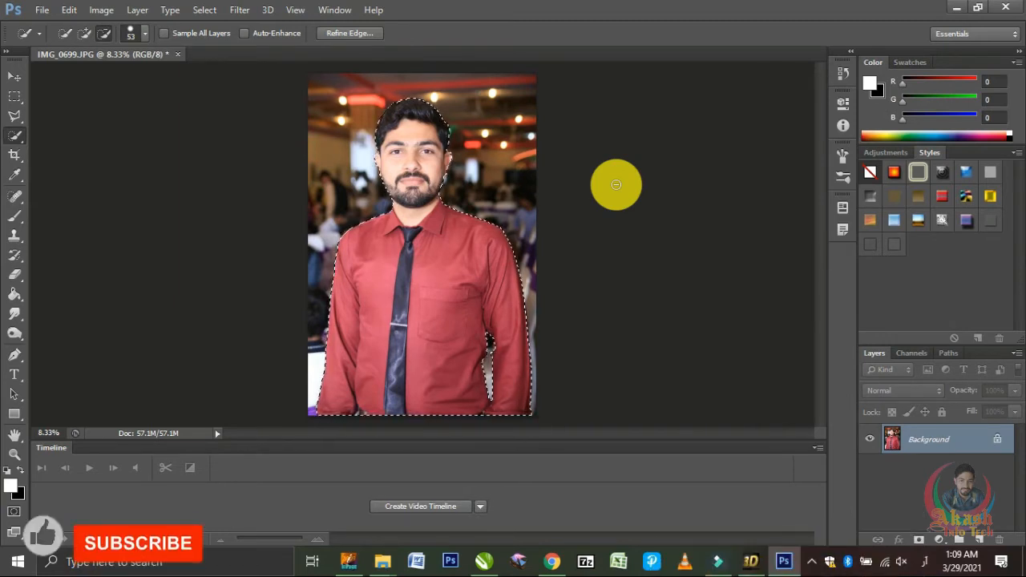
Step: Create a new transparent document and paste the cut-out man into it
{"action": "key", "text": "ctrl+n"}
{"action": "key", "text": "Return"}
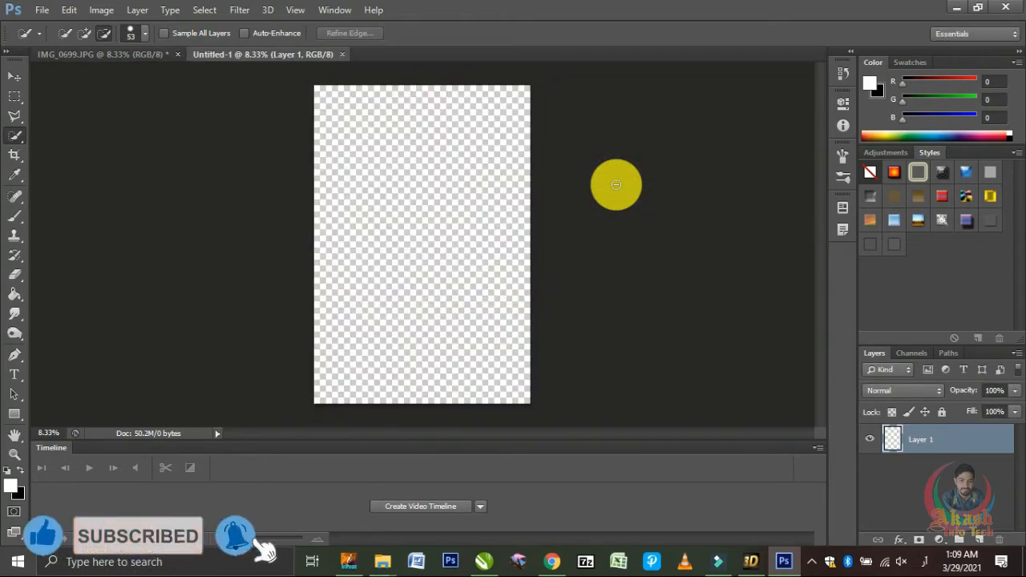
{"action": "key", "text": "ctrl+v"}
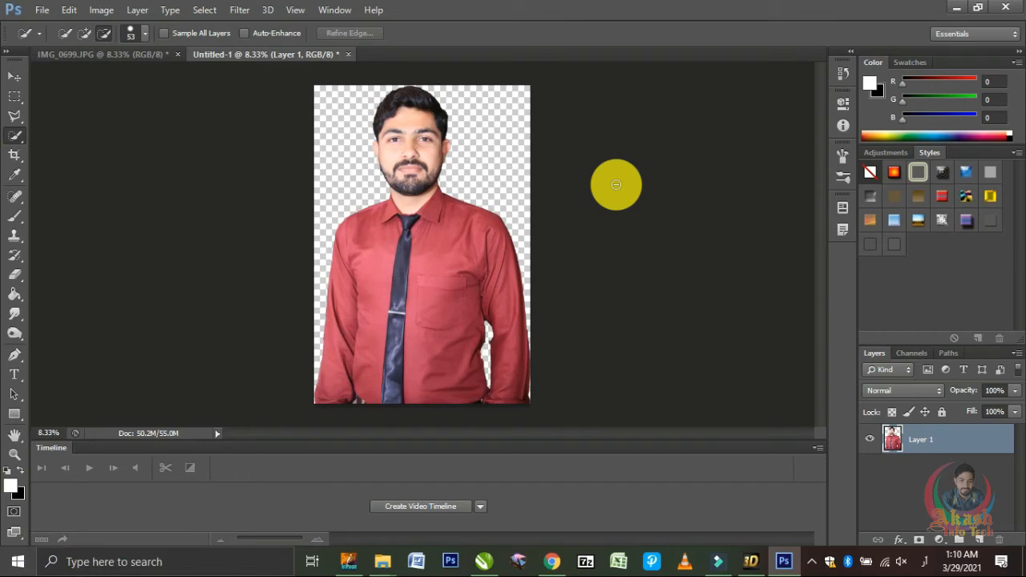
Step: Erase the uneven background remnants along the outer edge of the man's hair with a 33 px Eraser brush
{"action": "key", "text": "ctrl+plus"}
{"action": "key", "text": "ctrl+plus"}
{"action": "key", "text": "ctrl+plus"}
{"action": "key", "text": "ctrl+plus"}
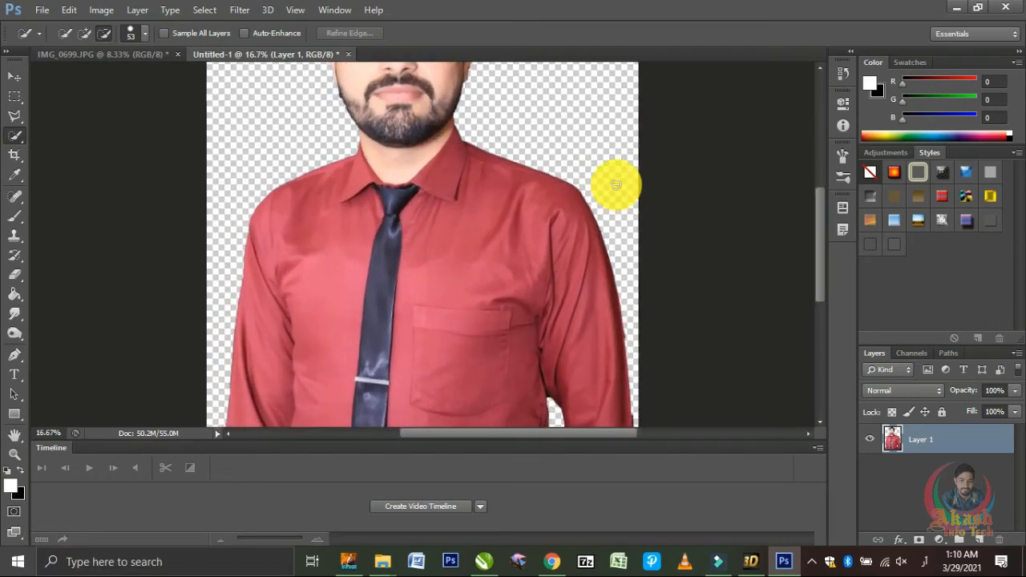
{"action": "key", "text": "ctrl+plus"}
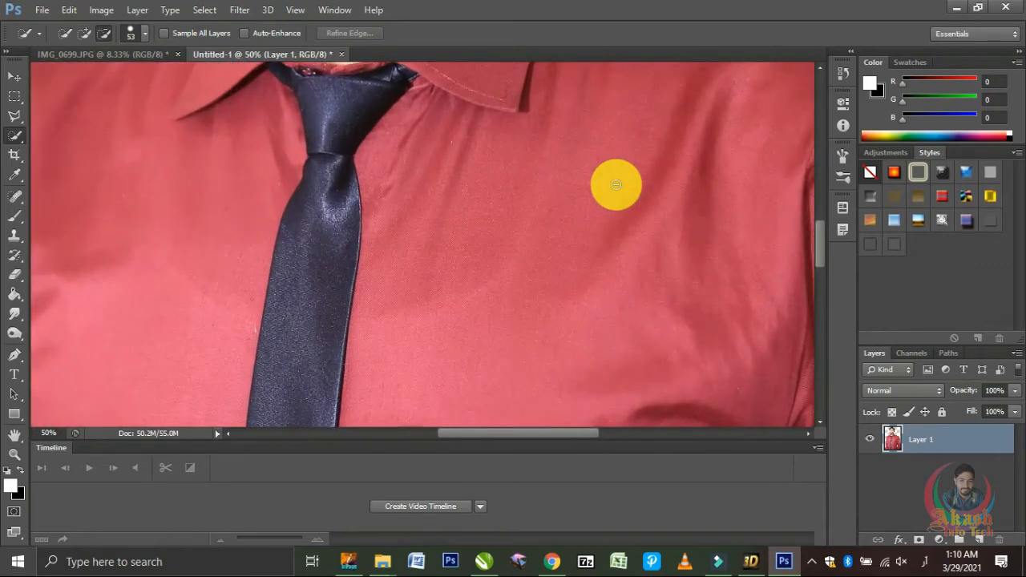
{"action": "scroll", "coordinate": [616, 184], "scroll_direction": "up", "scroll_amount": 10}
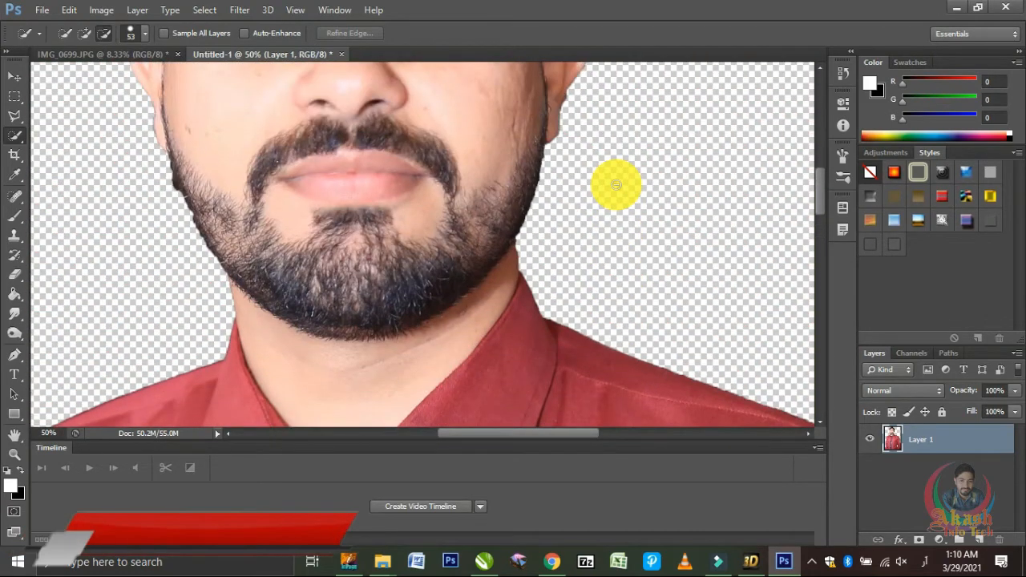
{"action": "scroll", "coordinate": [615, 184], "scroll_direction": "up", "scroll_amount": 8}
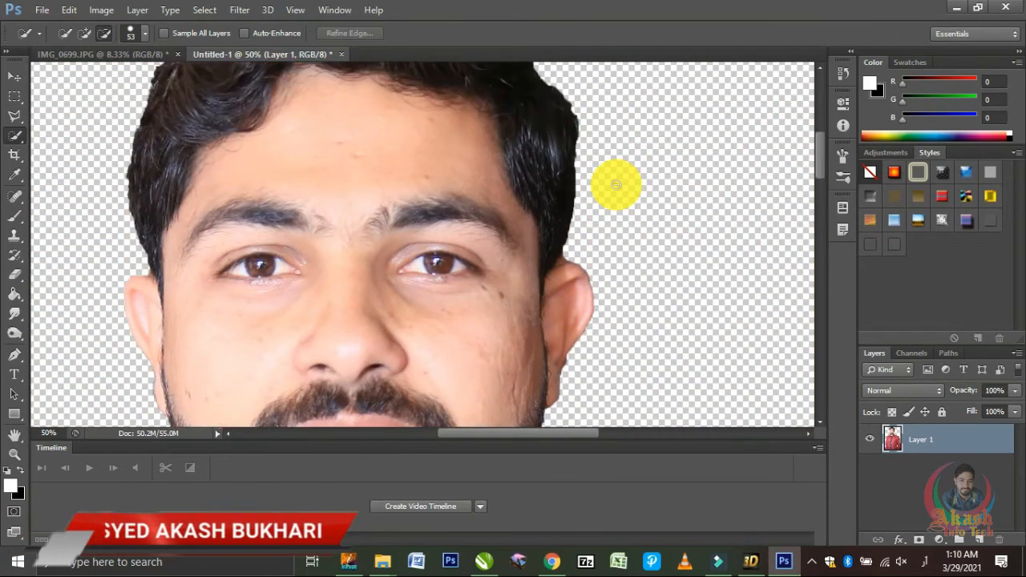
{"action": "scroll", "coordinate": [616, 185], "scroll_direction": "up", "scroll_amount": 6}
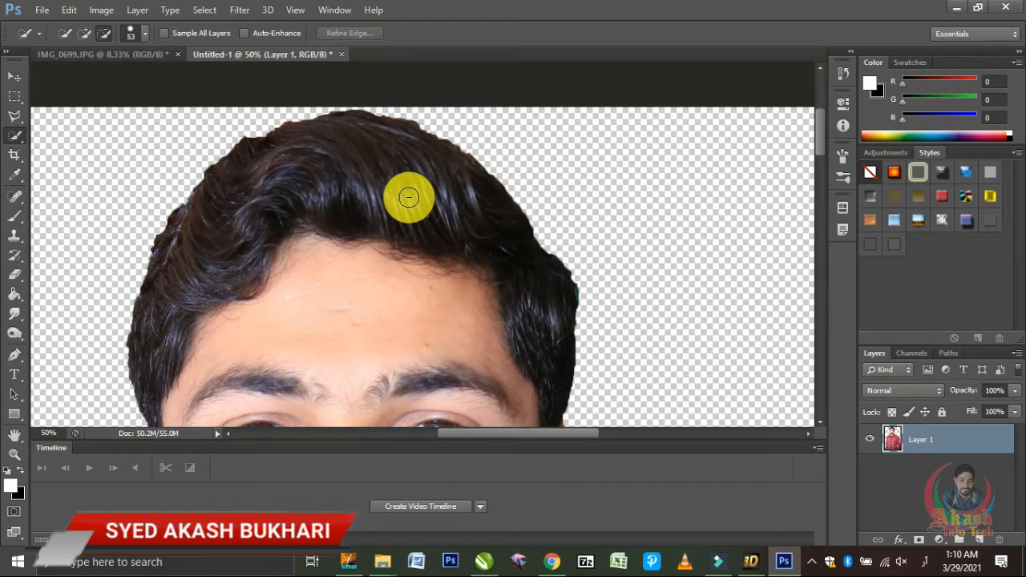
{"action": "key", "text": "e"}
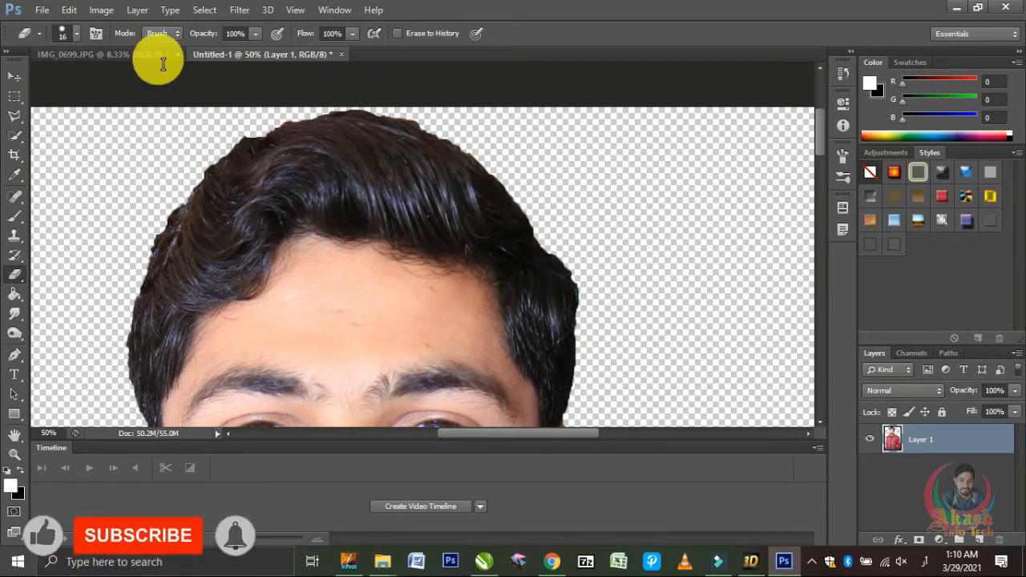
{"action": "left_click", "coordinate": [72, 32]}
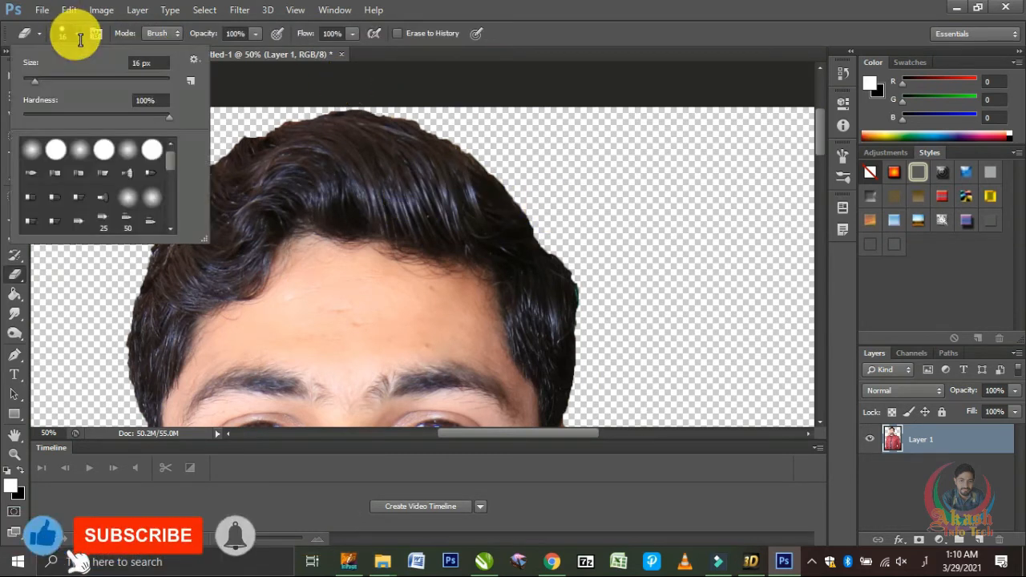
{"action": "left_click", "coordinate": [46, 78]}
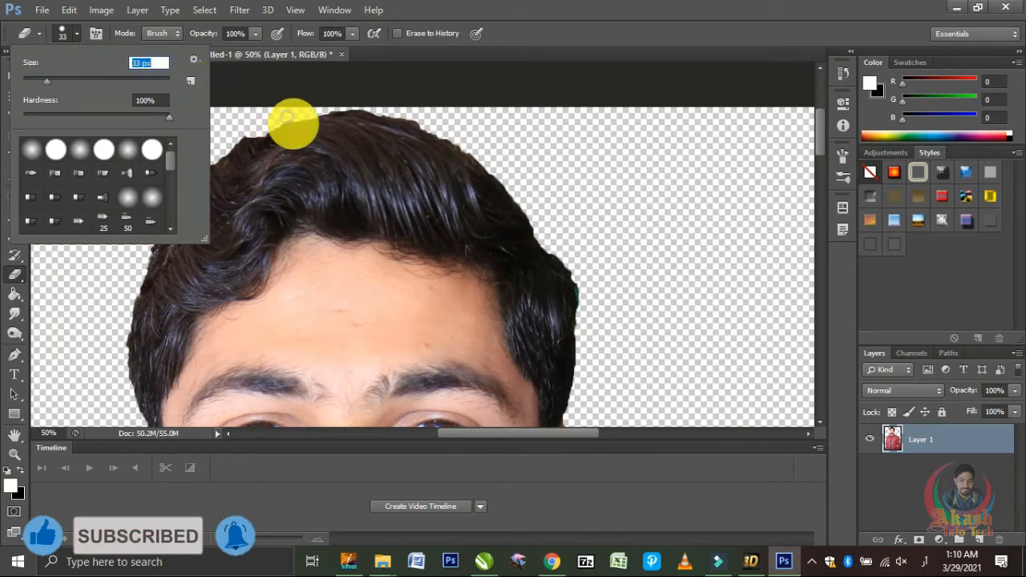
{"action": "left_click", "coordinate": [564, 205]}
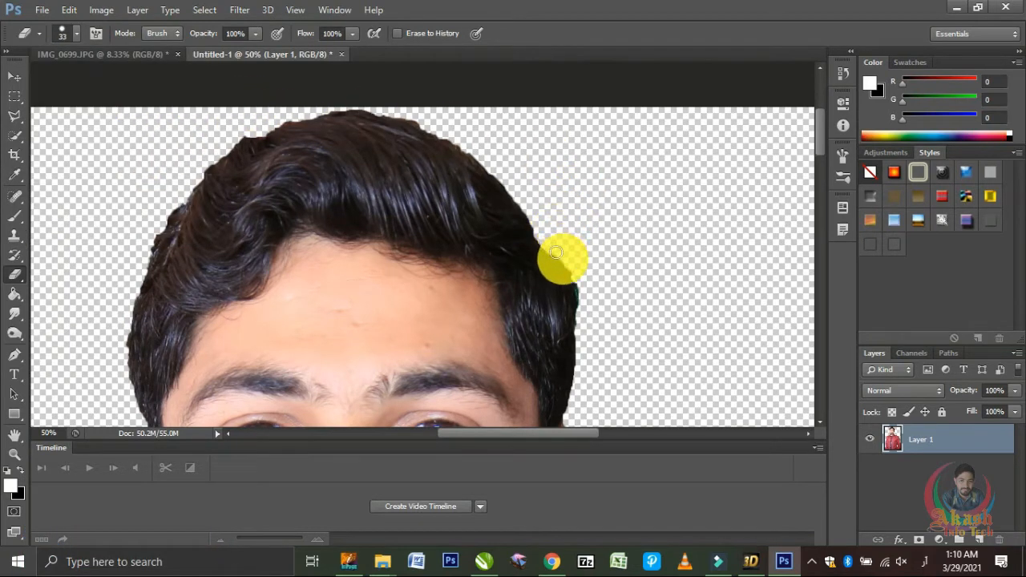
{"action": "left_click_drag", "start_coordinate": [556, 253], "coordinate": [582, 345]}
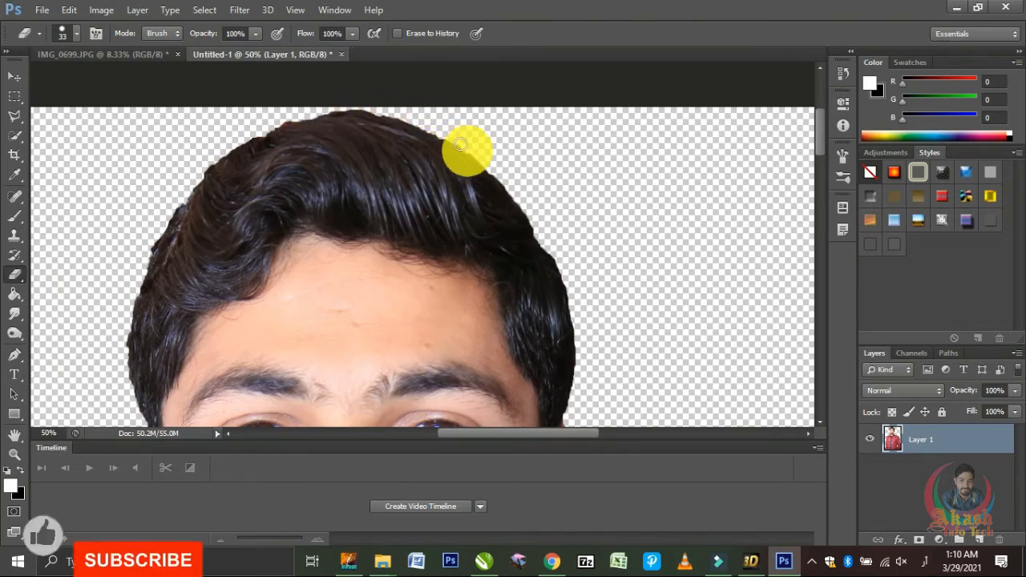
Step: Examine the cut-out's edges along the ears and beard, then down the shoulder and sleeve to the cuff
{"action": "scroll", "coordinate": [505, 178], "scroll_direction": "down", "scroll_amount": 5}
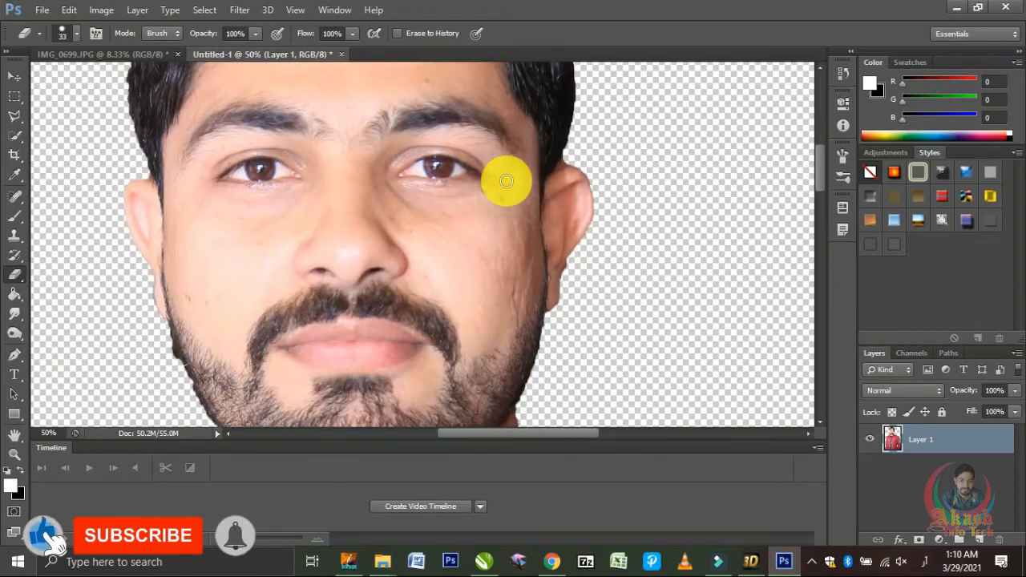
{"action": "scroll", "coordinate": [505, 180], "scroll_direction": "down", "scroll_amount": 3}
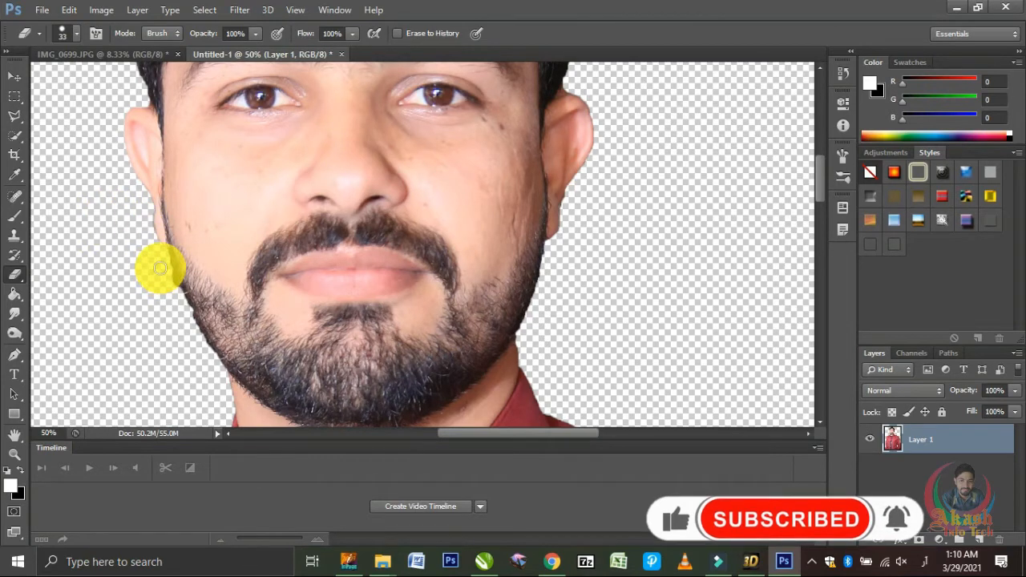
{"action": "key", "text": "ctrl+minus"}
{"action": "key", "text": "ctrl+plus"}
{"action": "key", "text": "ctrl+plus"}
{"action": "key", "text": "ctrl+plus"}
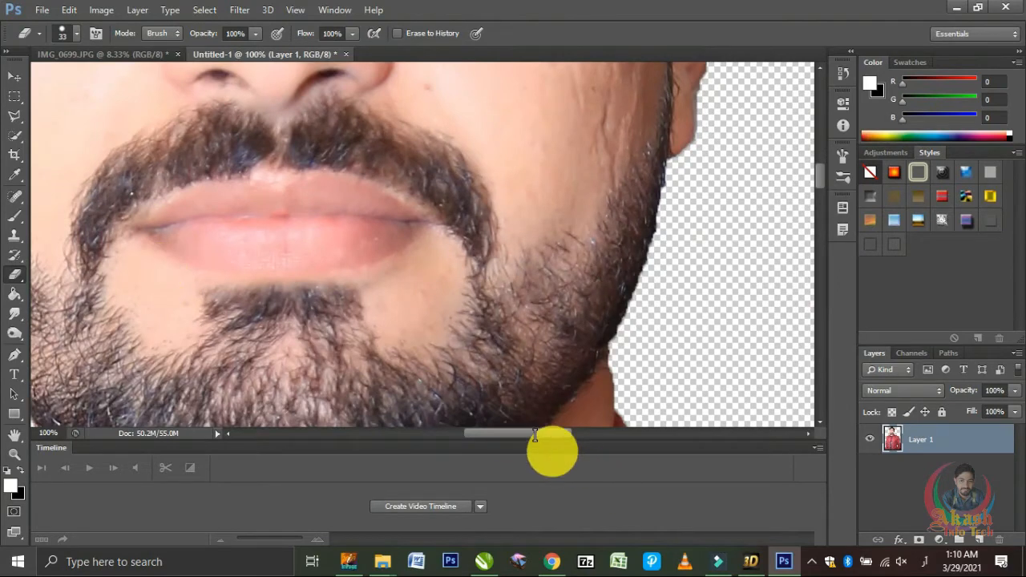
{"action": "left_click_drag", "start_coordinate": [520, 431], "coordinate": [440, 430]}
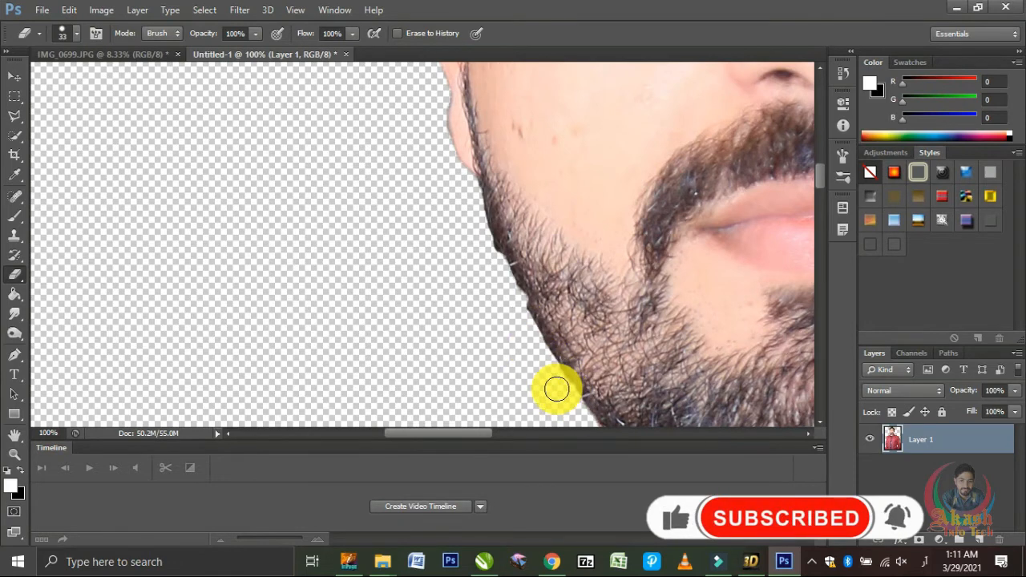
{"action": "scroll", "coordinate": [553, 383], "scroll_direction": "down", "scroll_amount": 5}
{"action": "scroll", "coordinate": [557, 389], "scroll_direction": "down", "scroll_amount": 10}
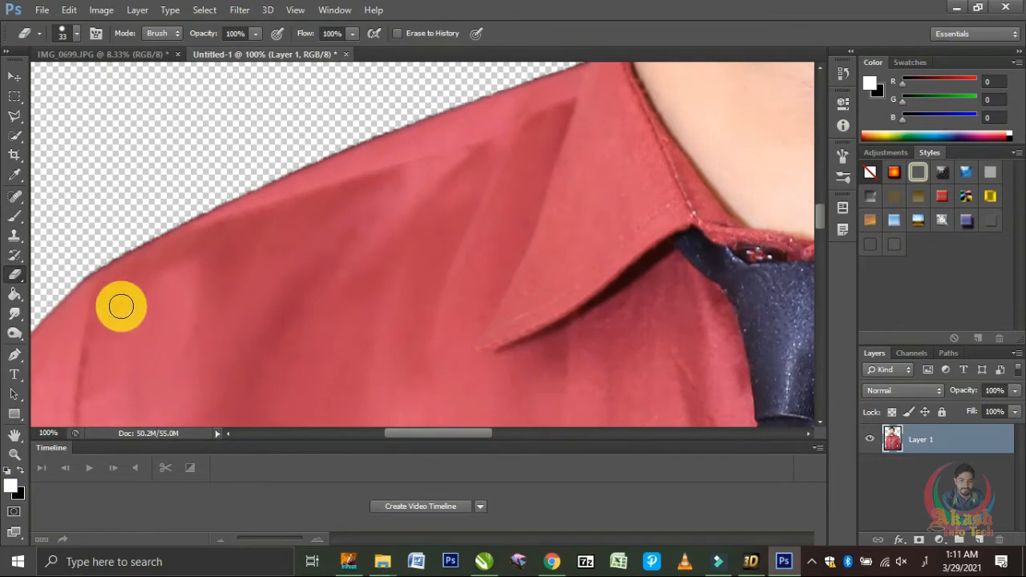
{"action": "left_click_drag", "start_coordinate": [399, 433], "coordinate": [332, 428]}
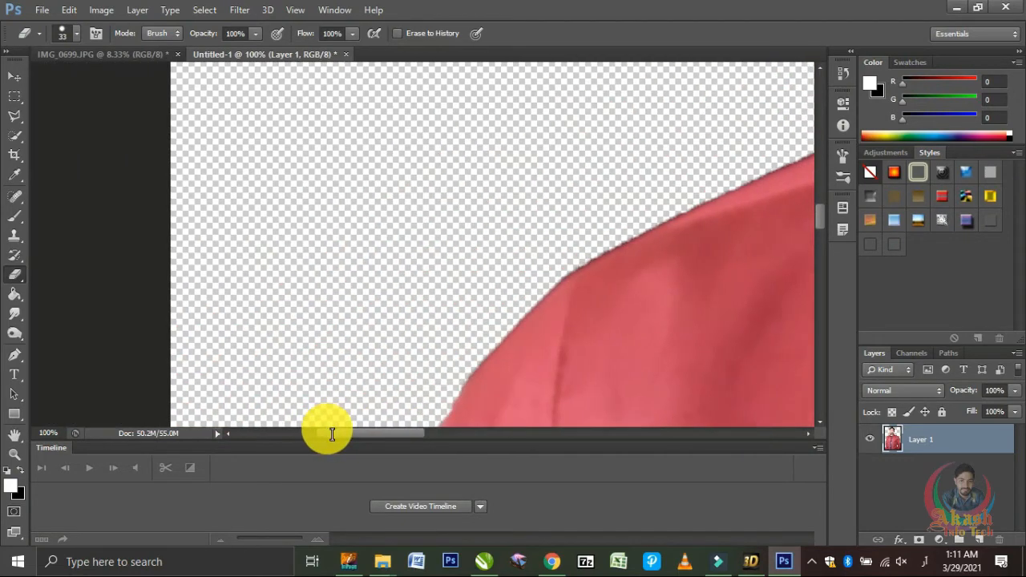
{"action": "scroll", "coordinate": [444, 358], "scroll_direction": "down", "scroll_amount": 8}
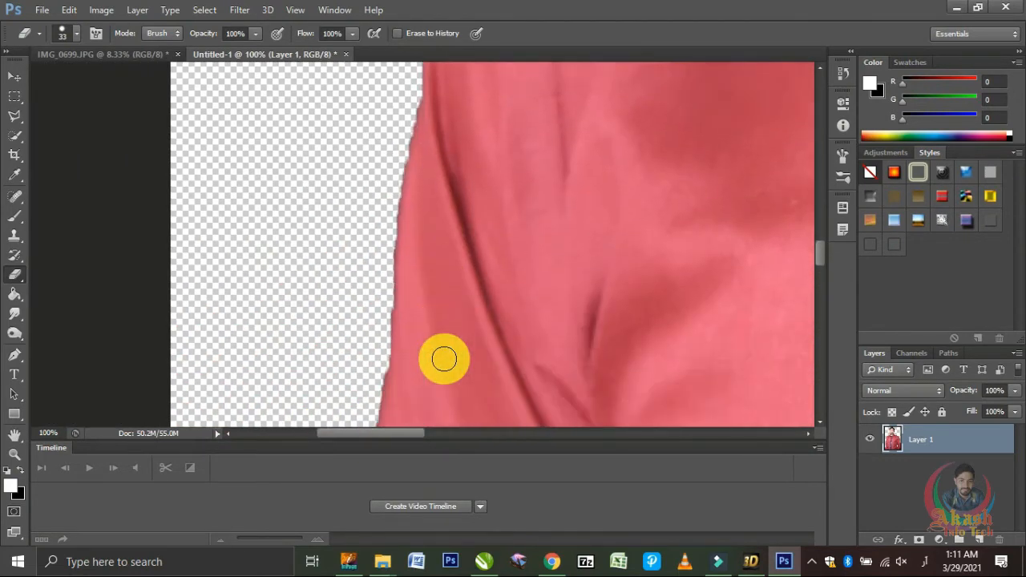
{"action": "scroll", "coordinate": [444, 358], "scroll_direction": "down", "scroll_amount": 8}
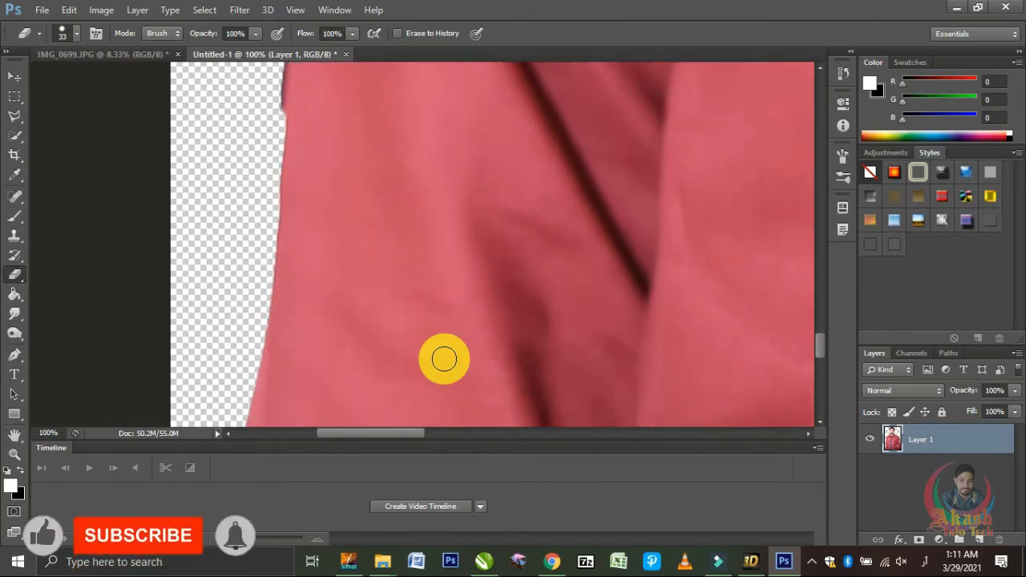
{"action": "scroll", "coordinate": [443, 359], "scroll_direction": "down", "scroll_amount": 5}
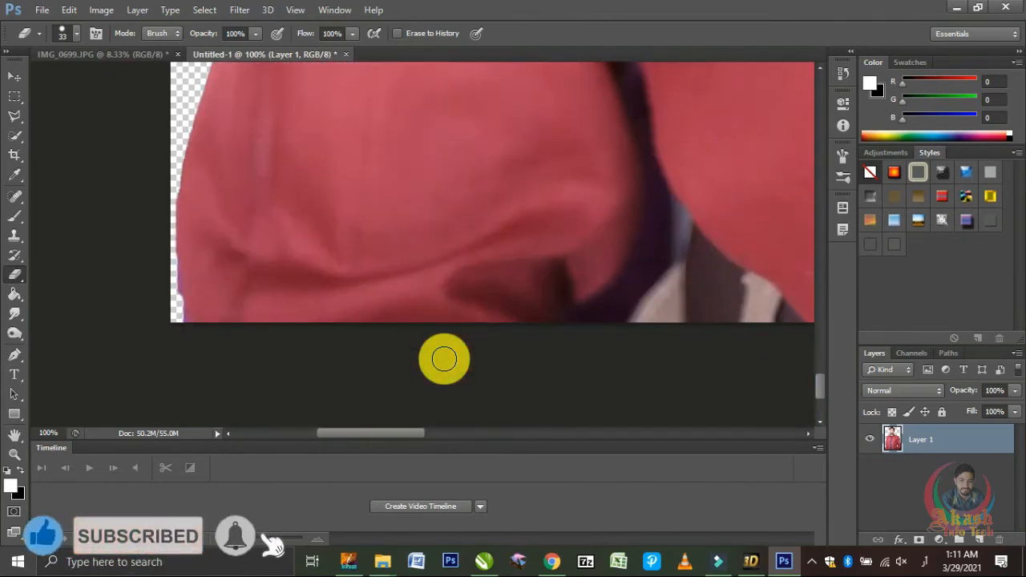
Step: Erase the grey background remnants on both sides of the gap between the man's arm and torso
{"action": "left_click_drag", "start_coordinate": [392, 437], "coordinate": [648, 433]}
{"action": "scroll", "coordinate": [506, 267], "scroll_direction": "up", "scroll_amount": 5}
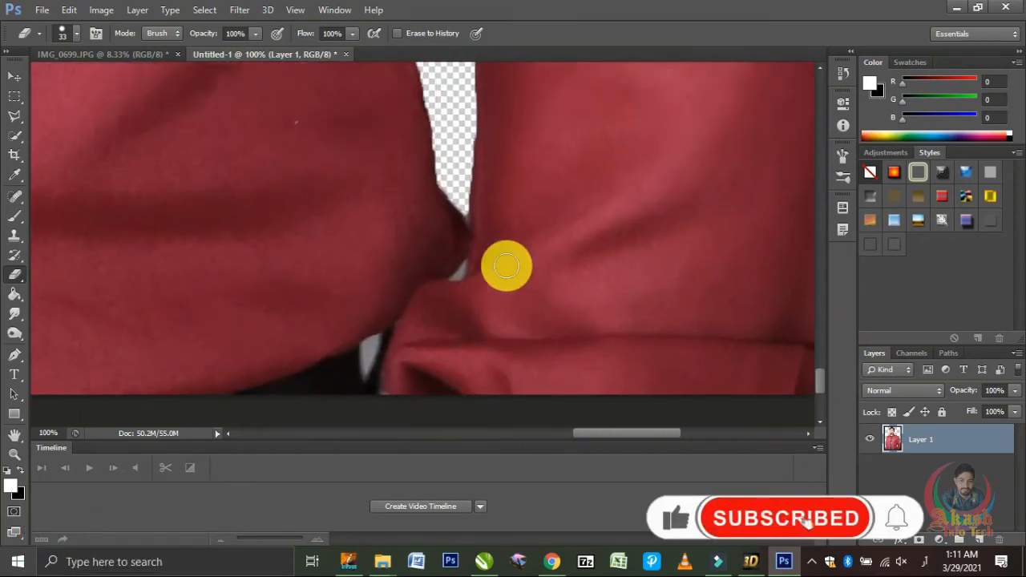
{"action": "scroll", "coordinate": [506, 267], "scroll_direction": "up", "scroll_amount": 3}
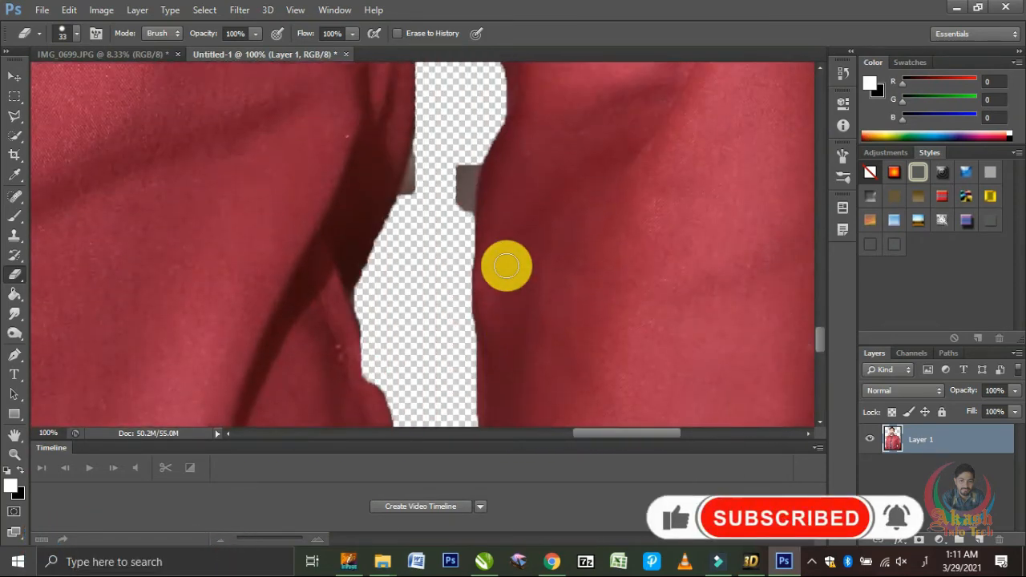
{"action": "mouse_move", "coordinate": [468, 177]}
{"action": "left_mouse_down"}
{"action": "mouse_move", "coordinate": [463, 226]}
{"action": "mouse_move", "coordinate": [461, 164]}
{"action": "mouse_move", "coordinate": [414, 144]}
{"action": "mouse_move", "coordinate": [425, 185]}
{"action": "mouse_move", "coordinate": [402, 228]}
{"action": "mouse_move", "coordinate": [397, 276]}
{"action": "left_mouse_up"}
{"action": "scroll", "coordinate": [410, 282], "scroll_direction": "up", "scroll_amount": 3}
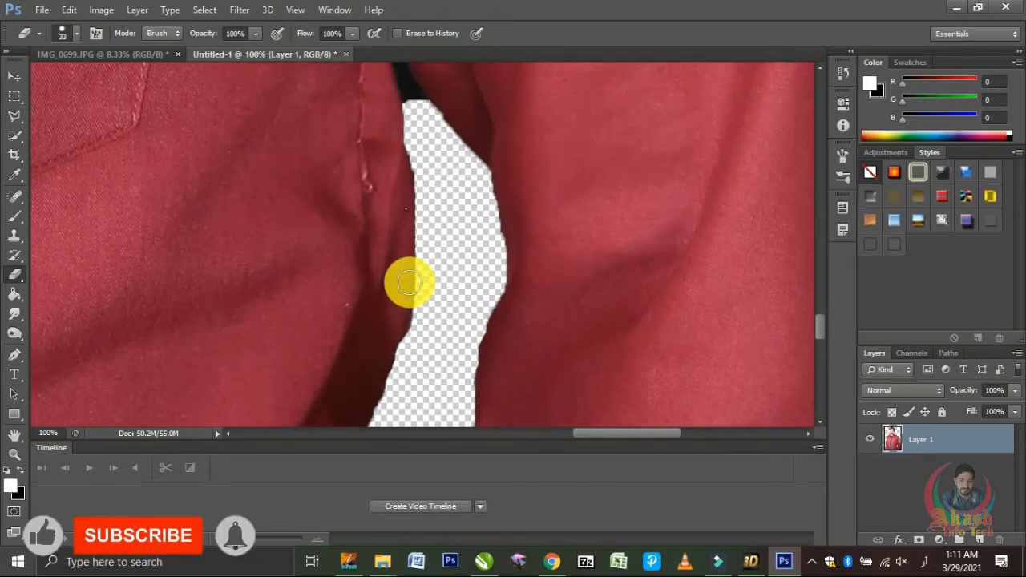
Step: Outline the black remnant at the upper end of the arm gap with the Polygonal Lasso, delete it and clear the selection
{"action": "scroll", "coordinate": [409, 282], "scroll_direction": "up", "scroll_amount": 3}
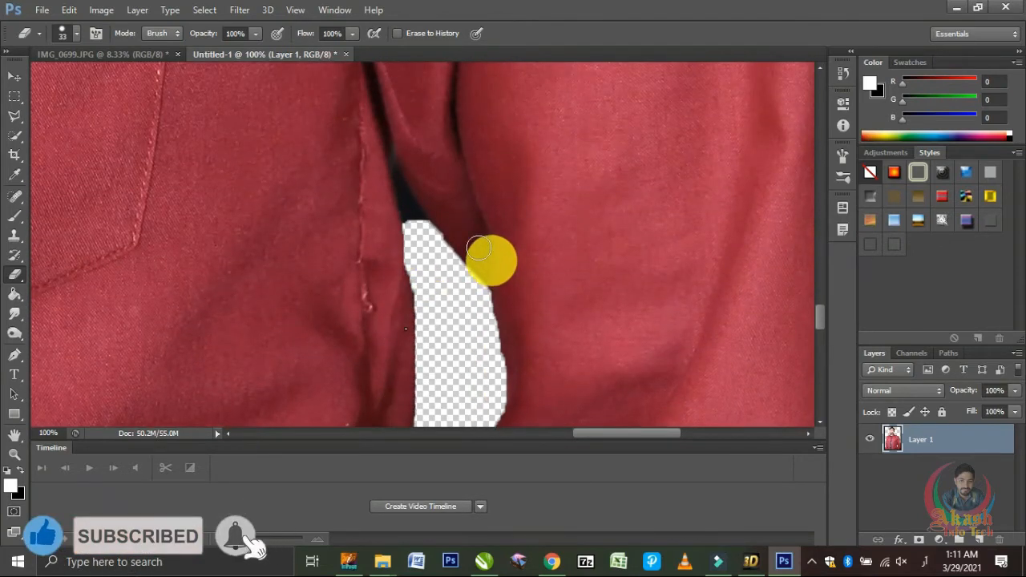
{"action": "left_click", "coordinate": [15, 116]}
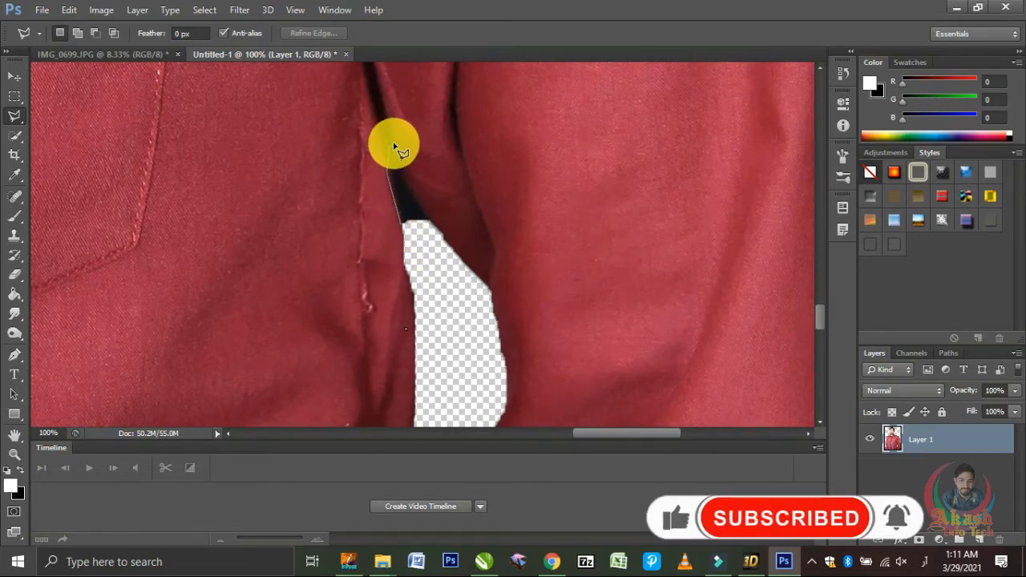
{"action": "left_click", "coordinate": [393, 146]}
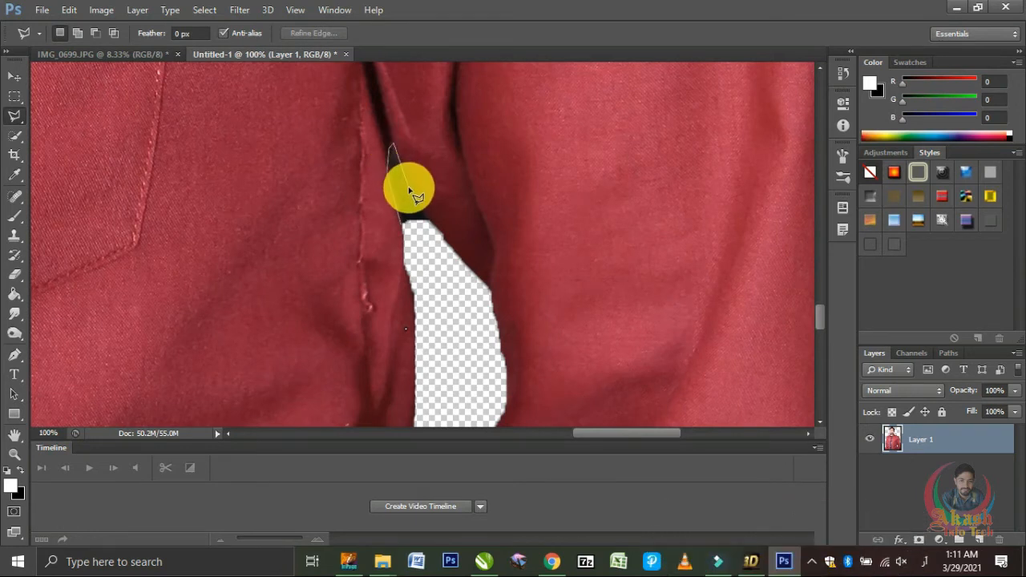
{"action": "left_click", "coordinate": [436, 230]}
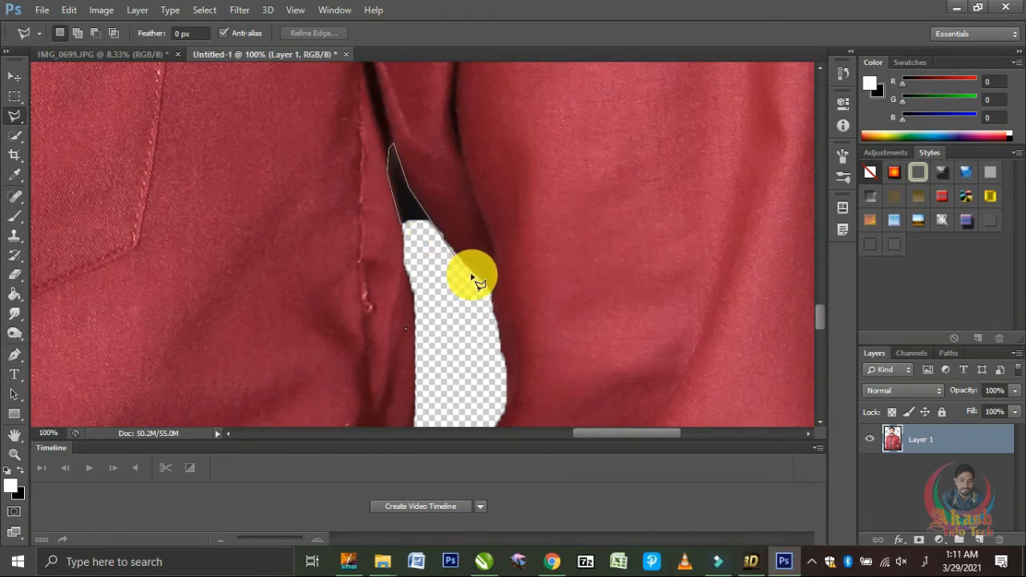
{"action": "left_click", "coordinate": [490, 290]}
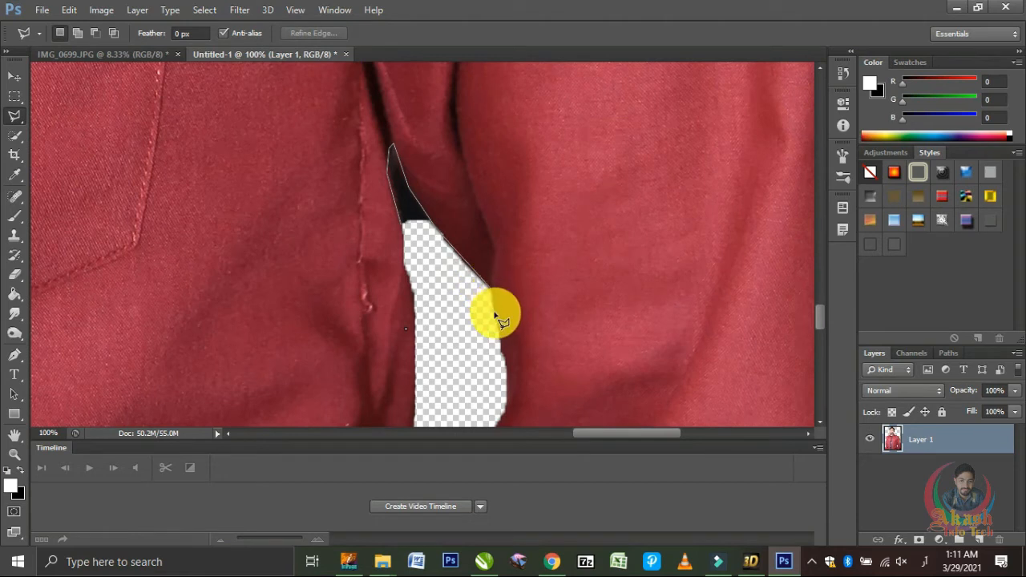
{"action": "left_click", "coordinate": [506, 374]}
{"action": "left_click", "coordinate": [442, 365]}
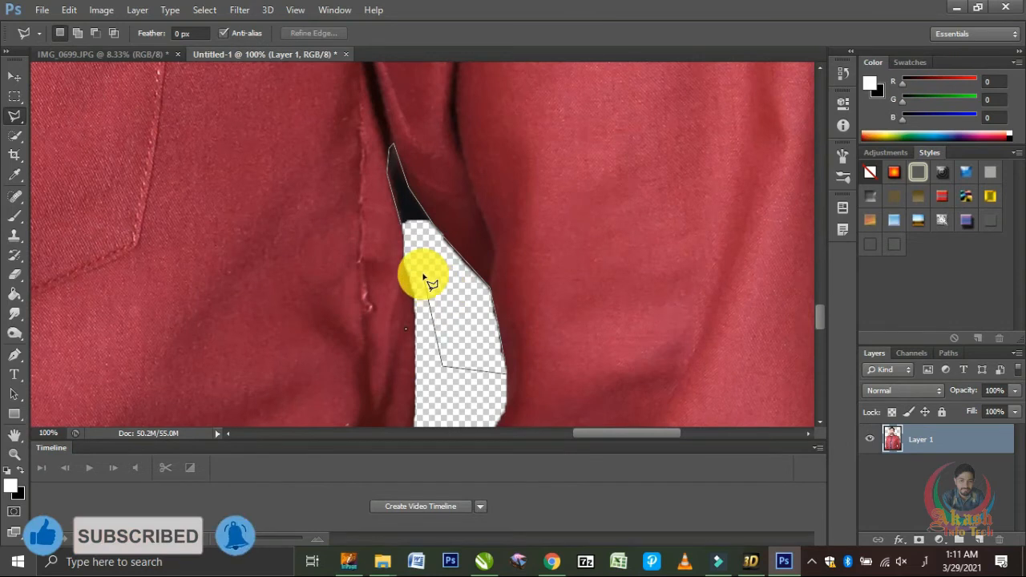
{"action": "double_click", "coordinate": [403, 228]}
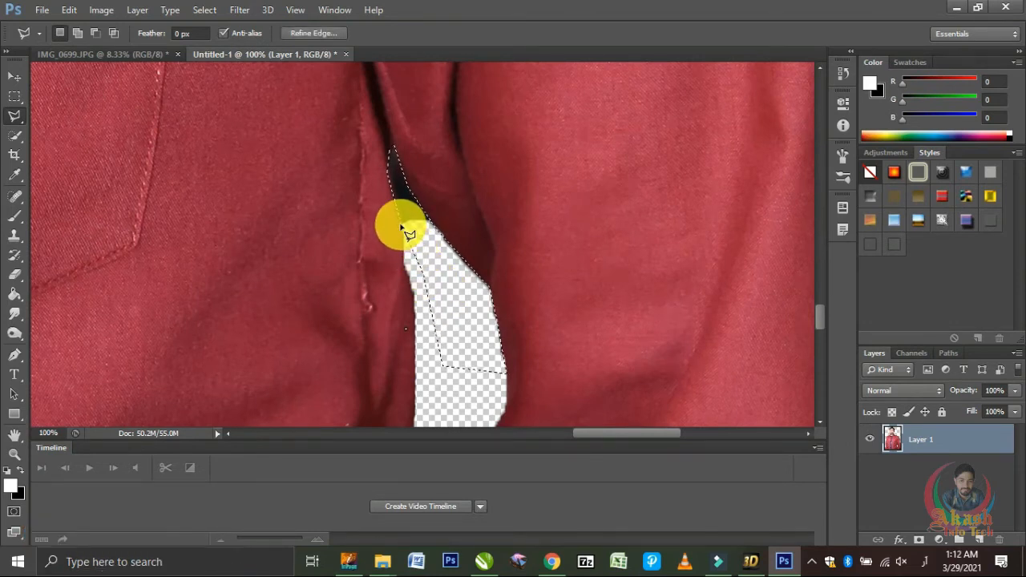
{"action": "key", "text": "Delete"}
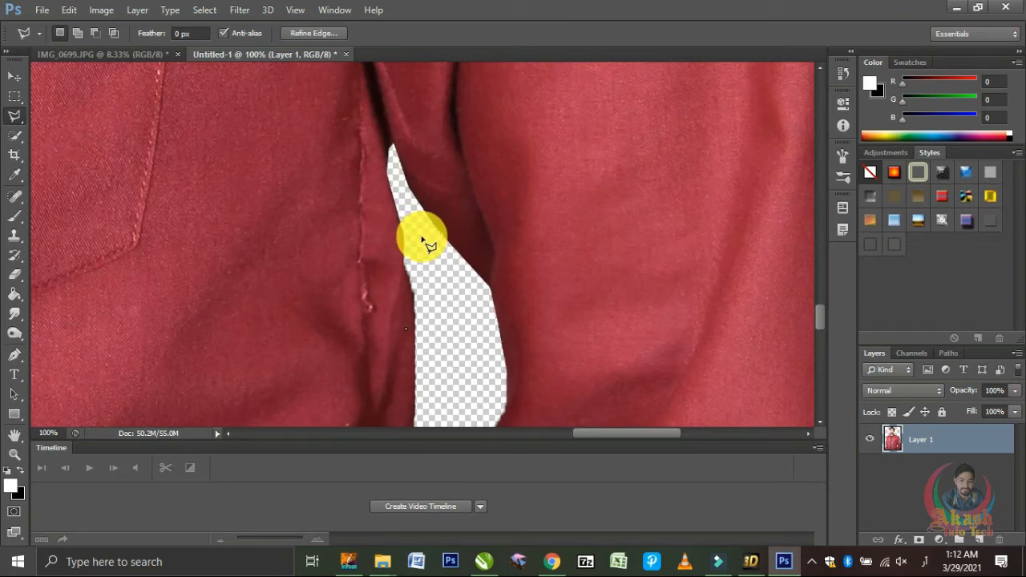
{"action": "key", "text": "Delete"}
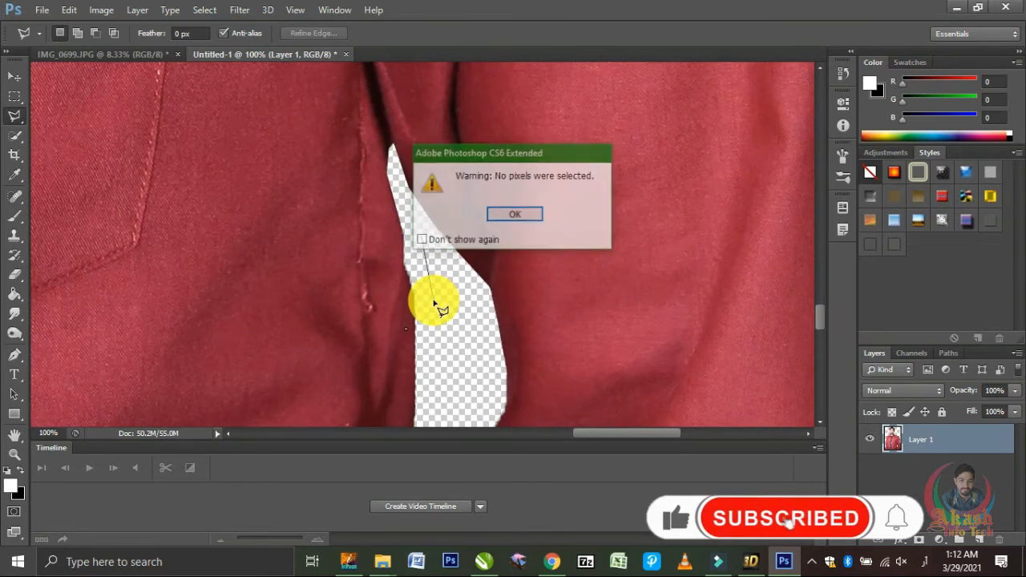
{"action": "key", "text": "Return"}
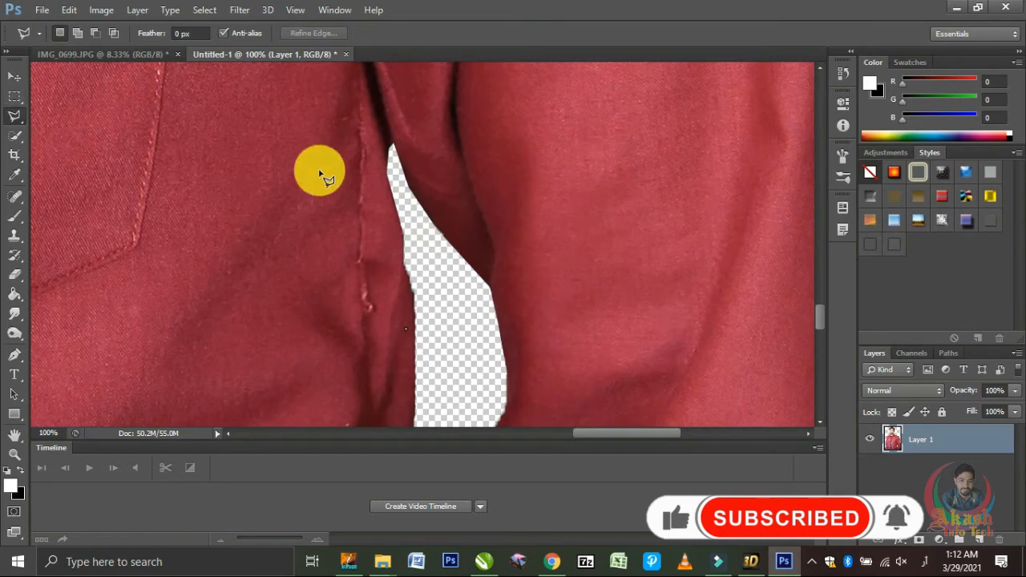
Step: Crop the document to the man's head and upper chest, cutting off the lower body and a narrow strip along each side
{"action": "key", "text": "ctrl+minus"}
{"action": "key", "text": "ctrl+minus"}
{"action": "key", "text": "ctrl+minus"}
{"action": "key", "text": "ctrl+minus"}
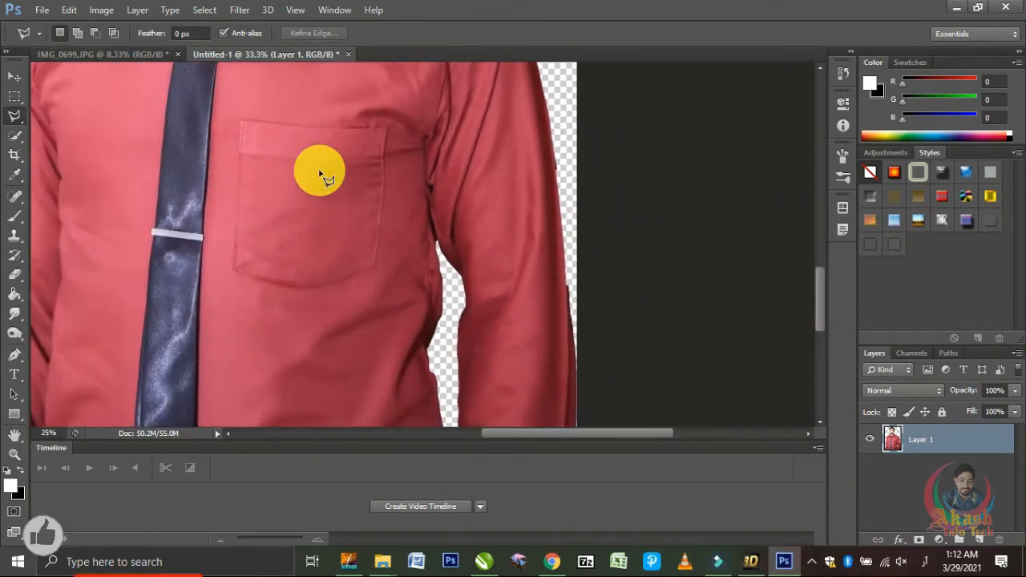
{"action": "key", "text": "ctrl+minus"}
{"action": "key", "text": "ctrl+minus"}
{"action": "key", "text": "ctrl+minus"}
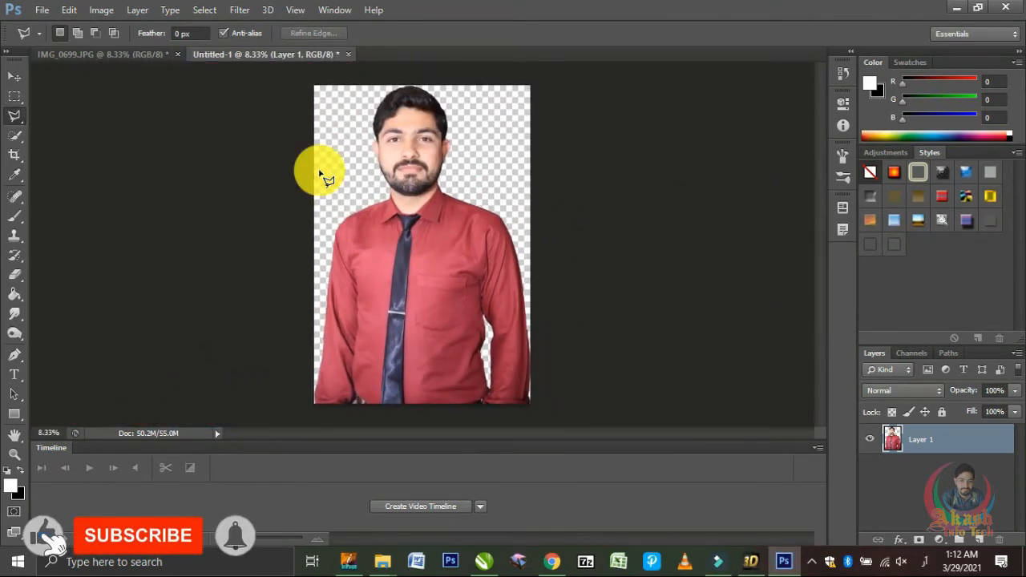
{"action": "left_click", "coordinate": [19, 79]}
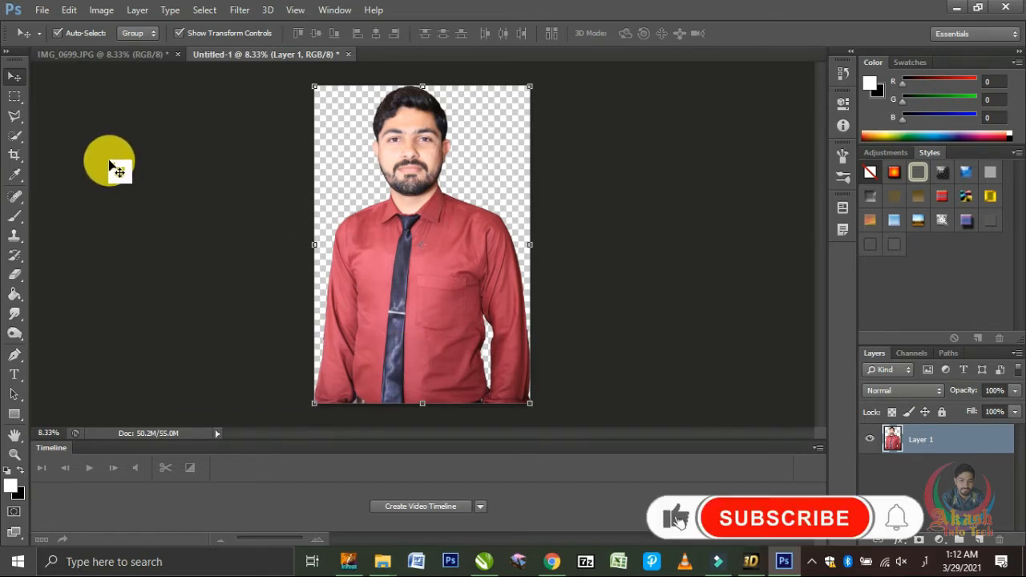
{"action": "left_click", "coordinate": [20, 157]}
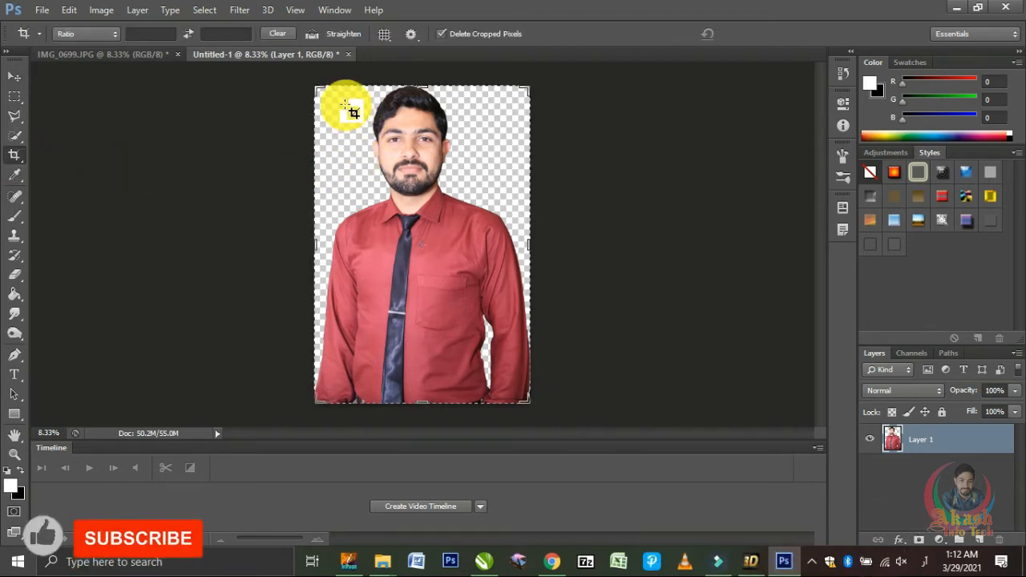
{"action": "left_click_drag", "start_coordinate": [422, 402], "coordinate": [422, 337]}
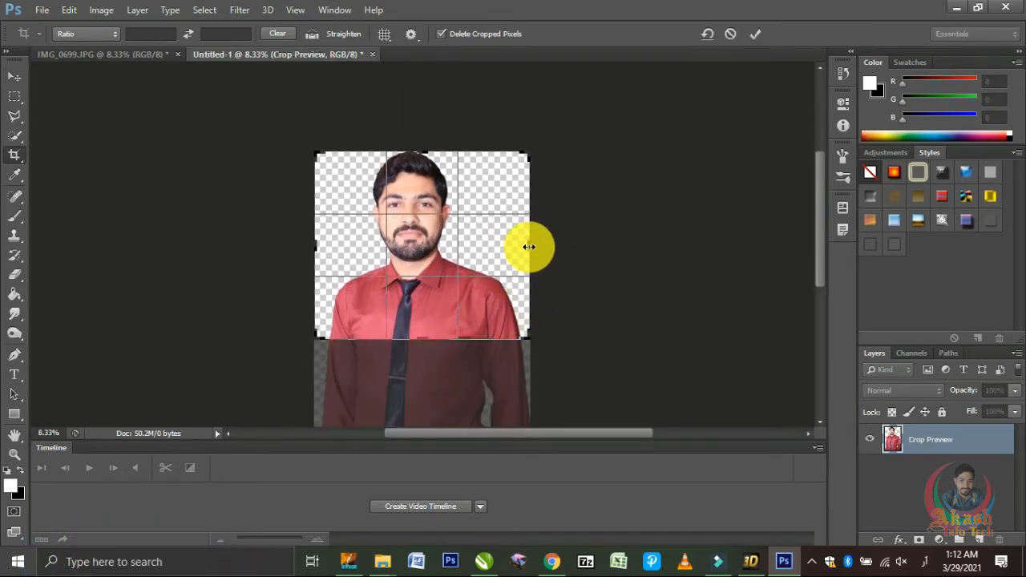
{"action": "left_click_drag", "start_coordinate": [529, 244], "coordinate": [525, 247]}
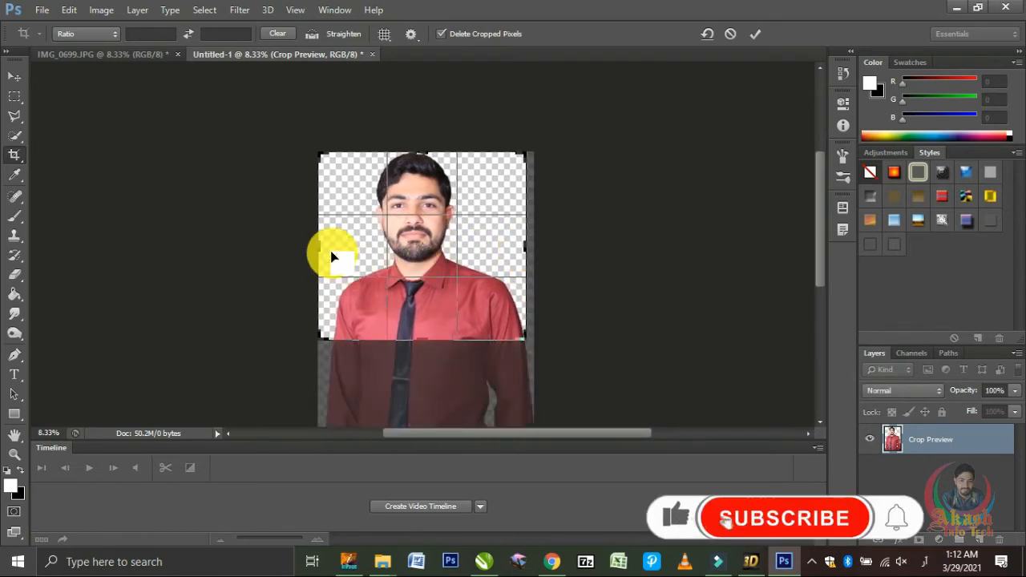
{"action": "left_click_drag", "start_coordinate": [323, 247], "coordinate": [324, 249]}
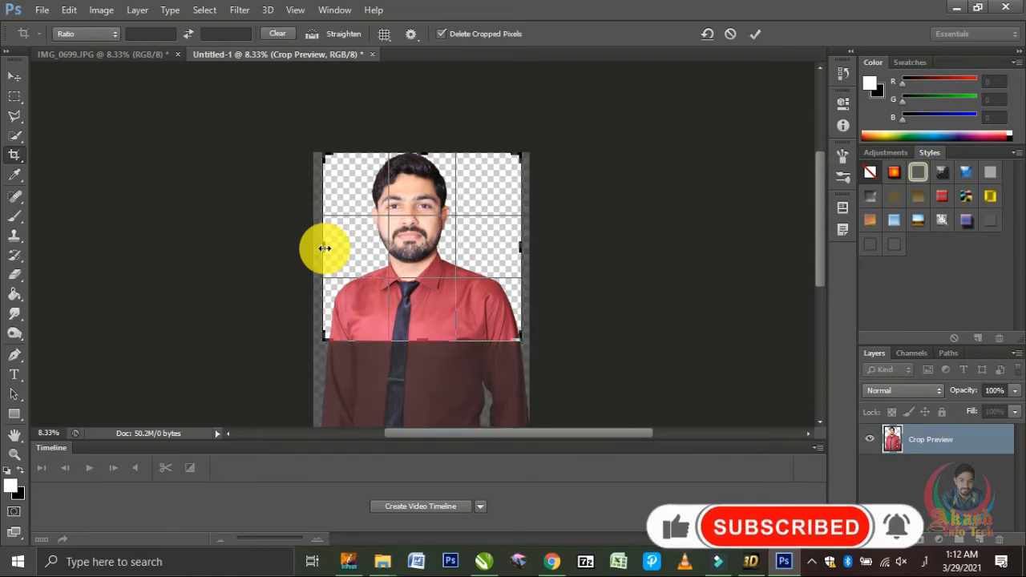
{"action": "key", "text": "Return"}
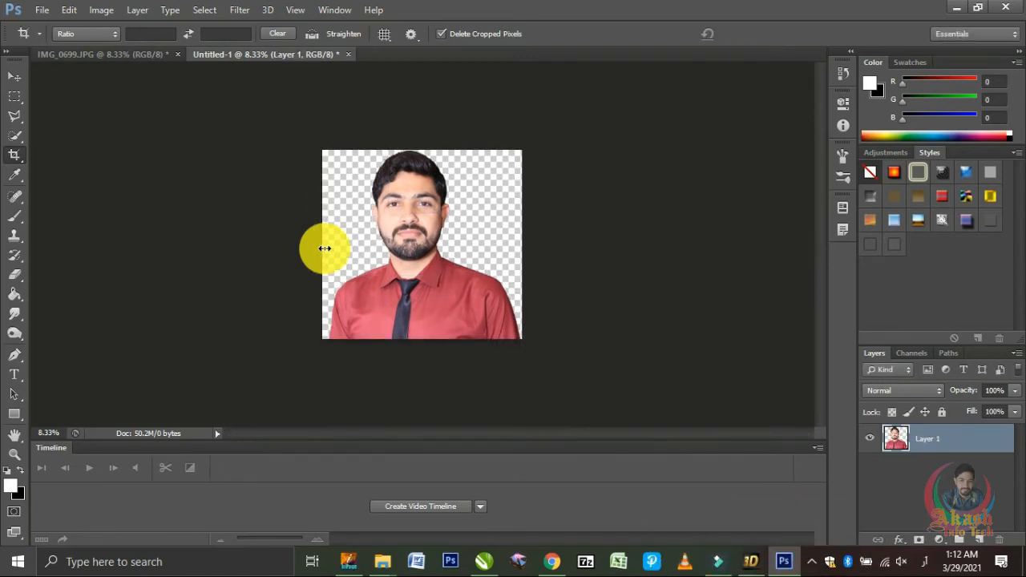
Step: Save the cropped document in the Upload folder as the Photoshop file Akash Info Tech with Maximize Compatibility on
{"action": "left_click", "coordinate": [16, 78]}
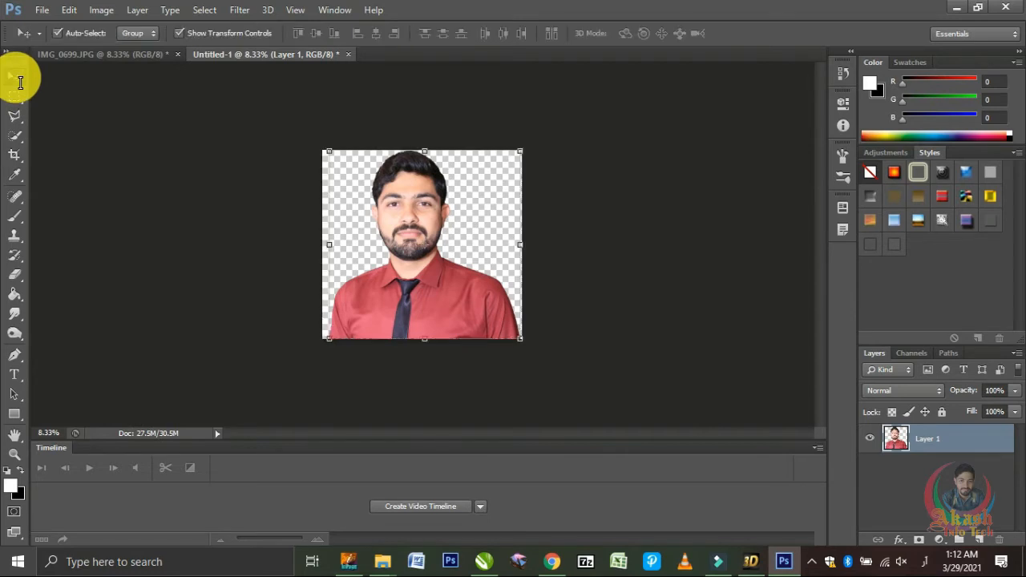
{"action": "key", "text": "ctrl+plus"}
{"action": "key", "text": "ctrl+plus"}
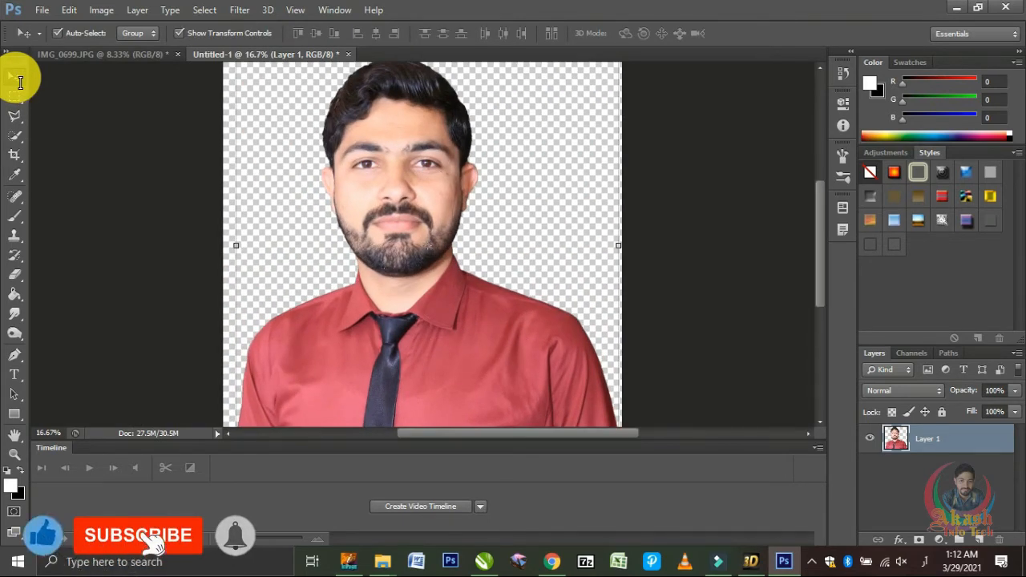
{"action": "key", "text": "ctrl+s"}
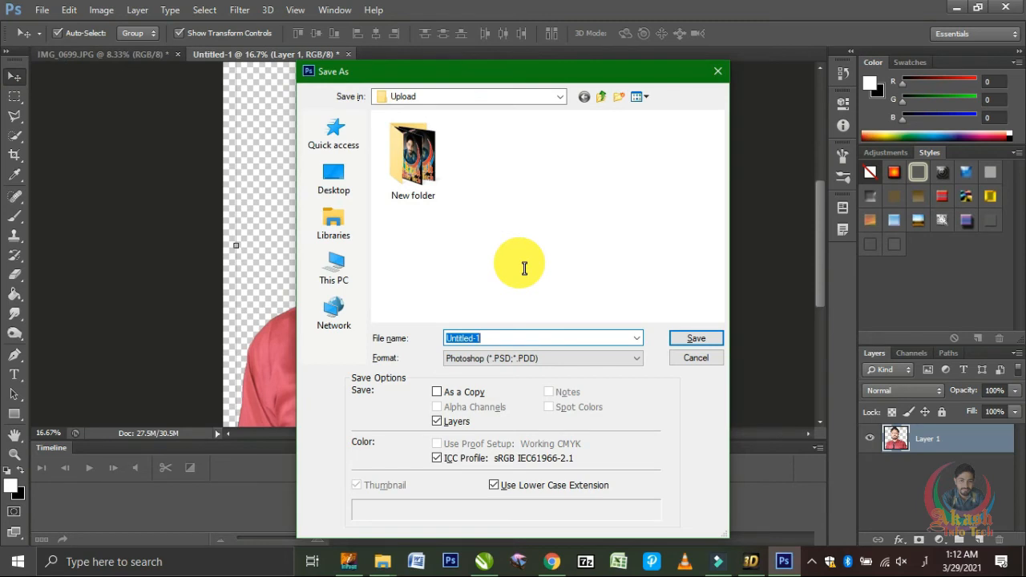
{"action": "type", "text": "Akash Info Tech"}
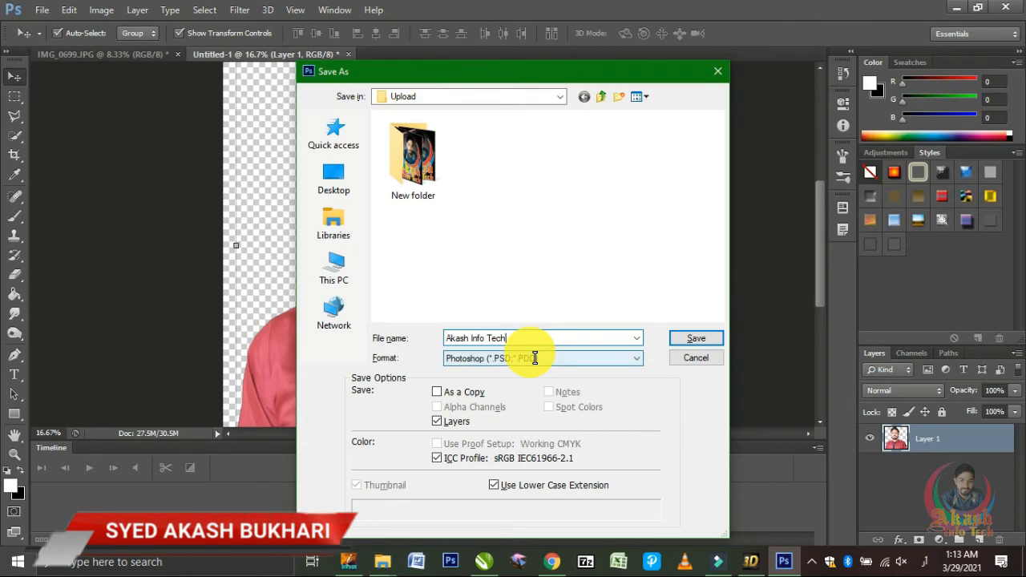
{"action": "left_click", "coordinate": [688, 342]}
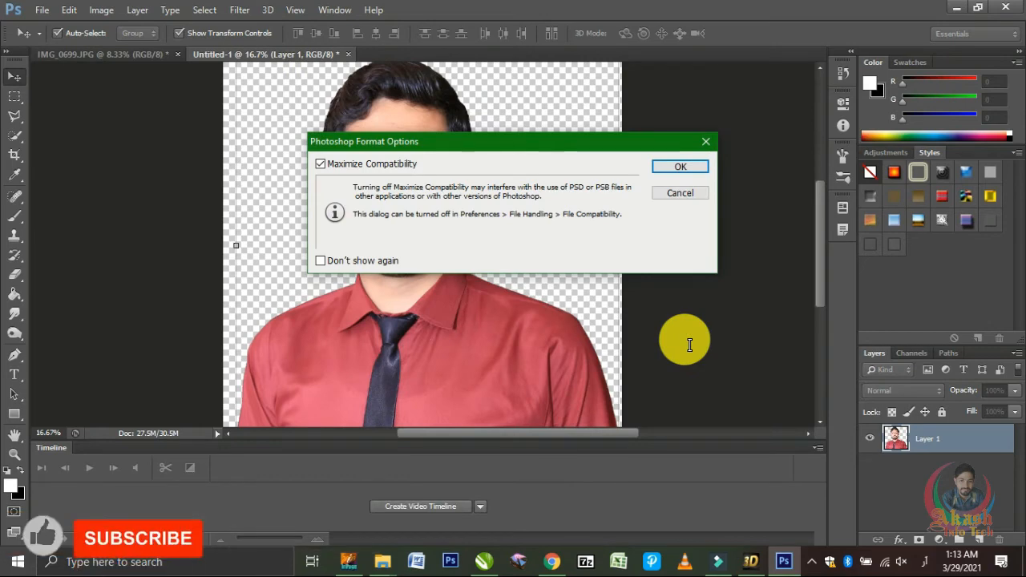
{"action": "left_click", "coordinate": [688, 168]}
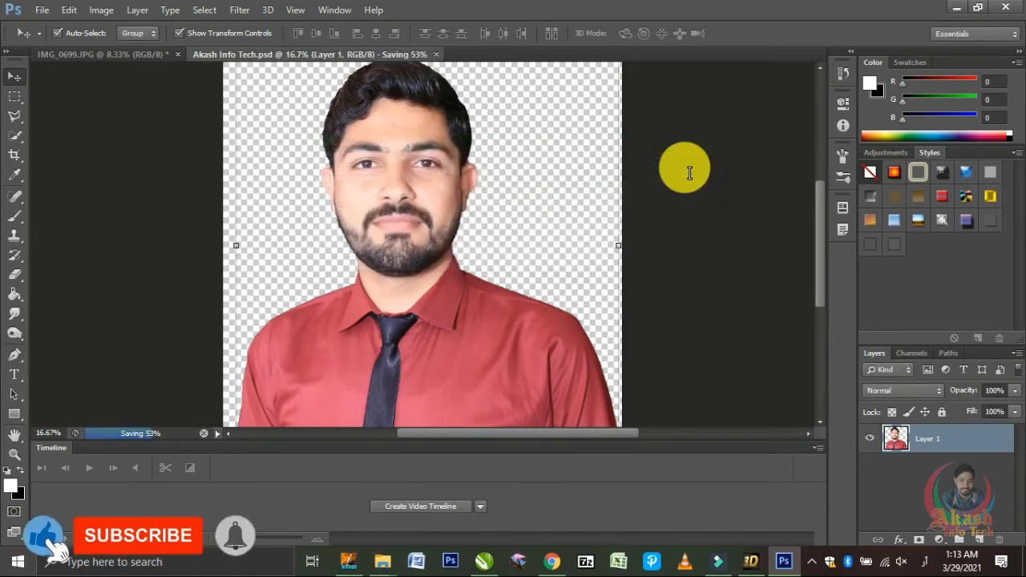
Step: Save a PNG version of the cut-out as Akash Info Tech.png in the Upload folder with the default PNG options
{"action": "key", "text": "ctrl+shift+s"}
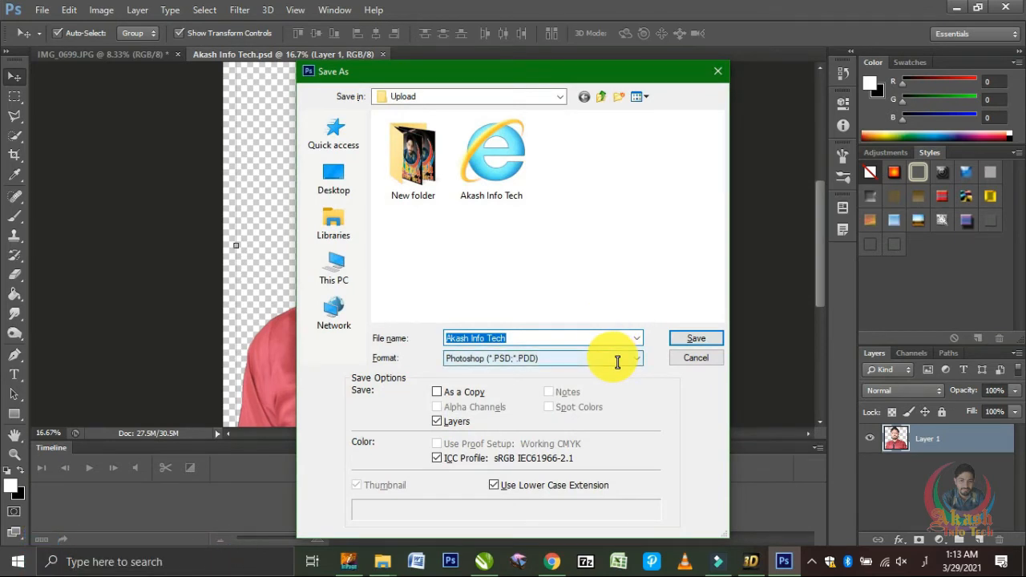
{"action": "left_click", "coordinate": [617, 362]}
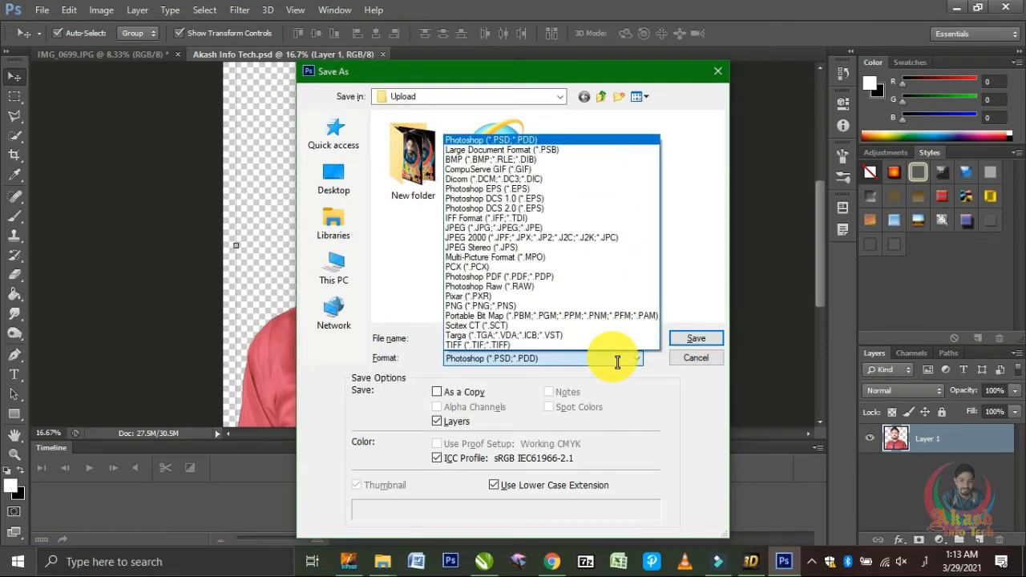
{"action": "left_click", "coordinate": [543, 306]}
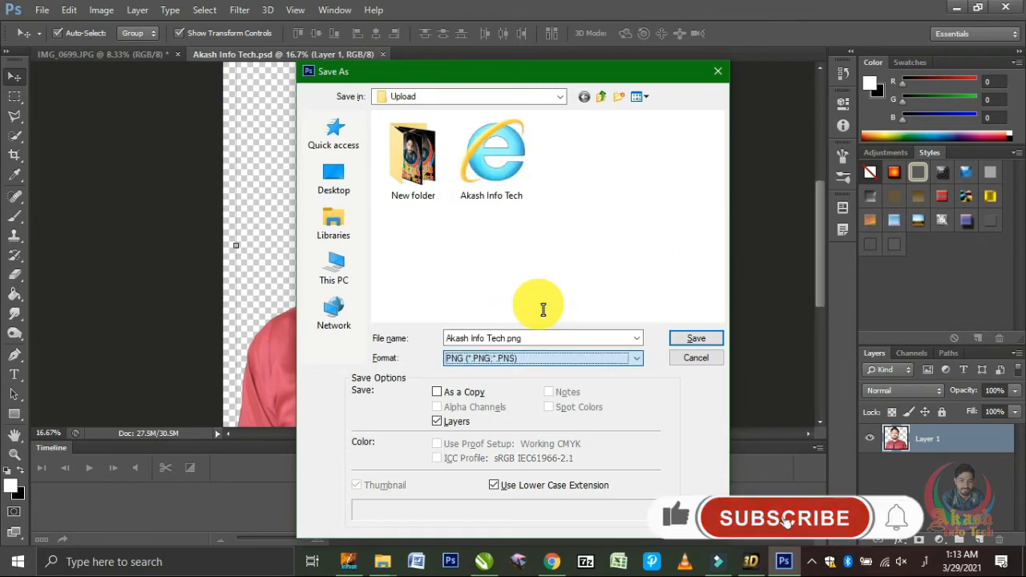
{"action": "left_click", "coordinate": [680, 343]}
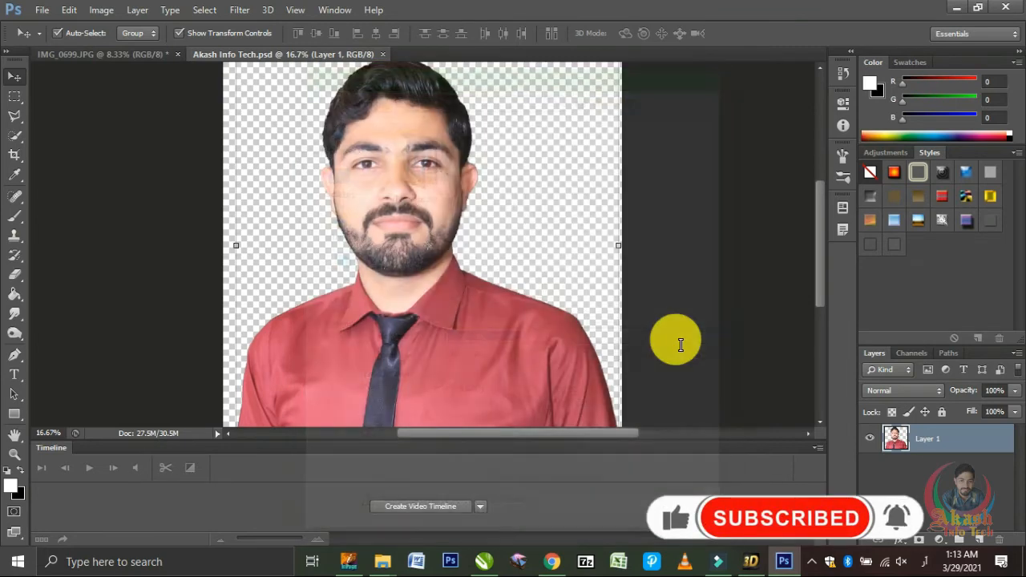
{"action": "key", "text": "Return"}
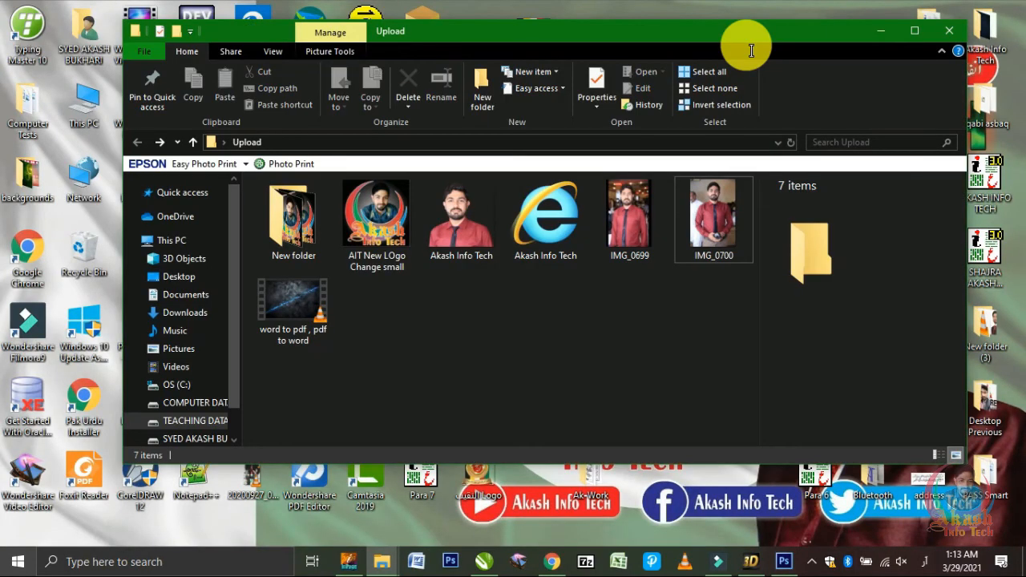
Step: Check the saved PSD and PNG in the Upload folder, then view Akash Info Tech.png in Photos and compare it with IMG_0699.JPG
{"action": "left_click", "coordinate": [521, 242]}
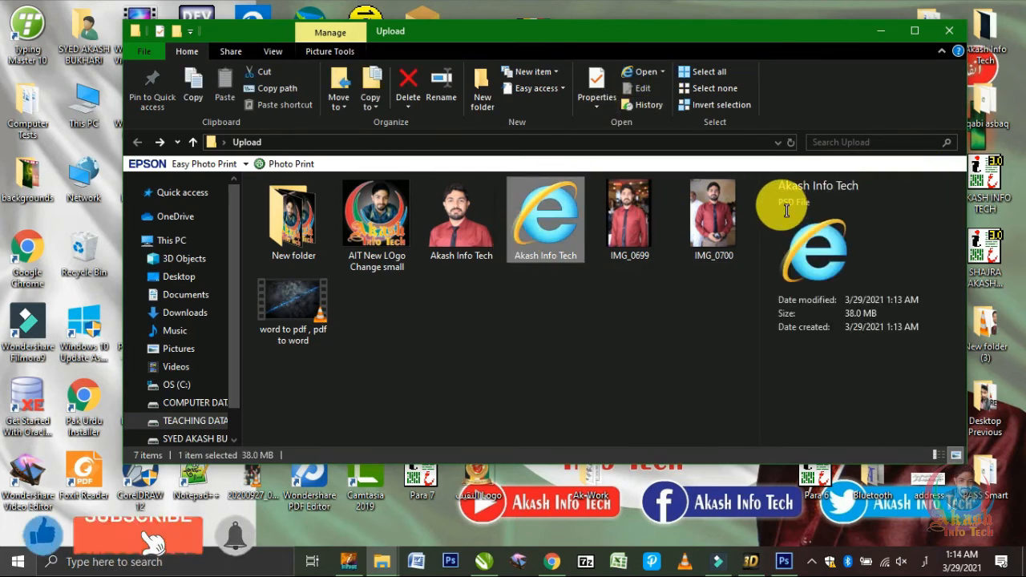
{"action": "left_click", "coordinate": [473, 235]}
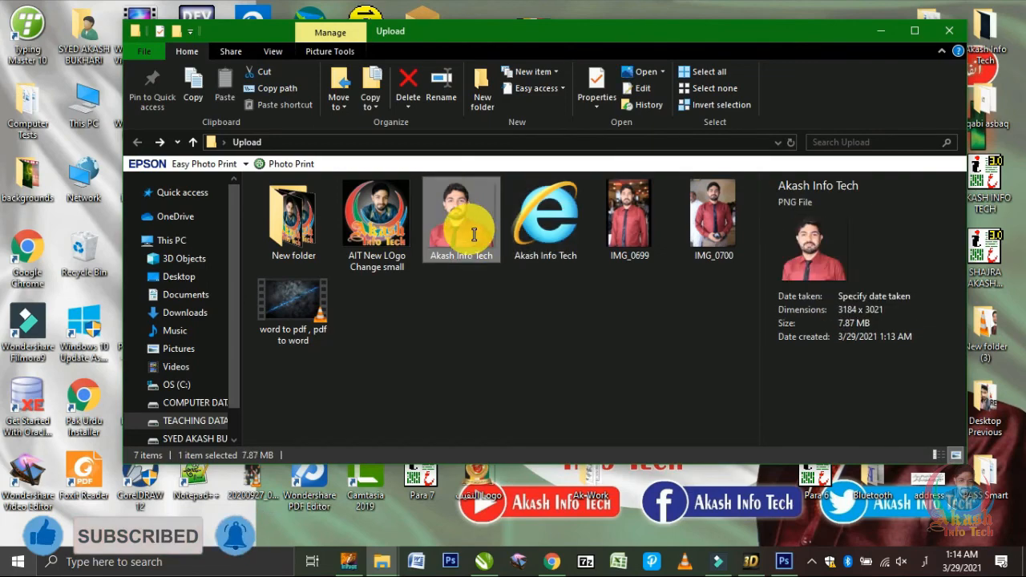
{"action": "double_click", "coordinate": [474, 235]}
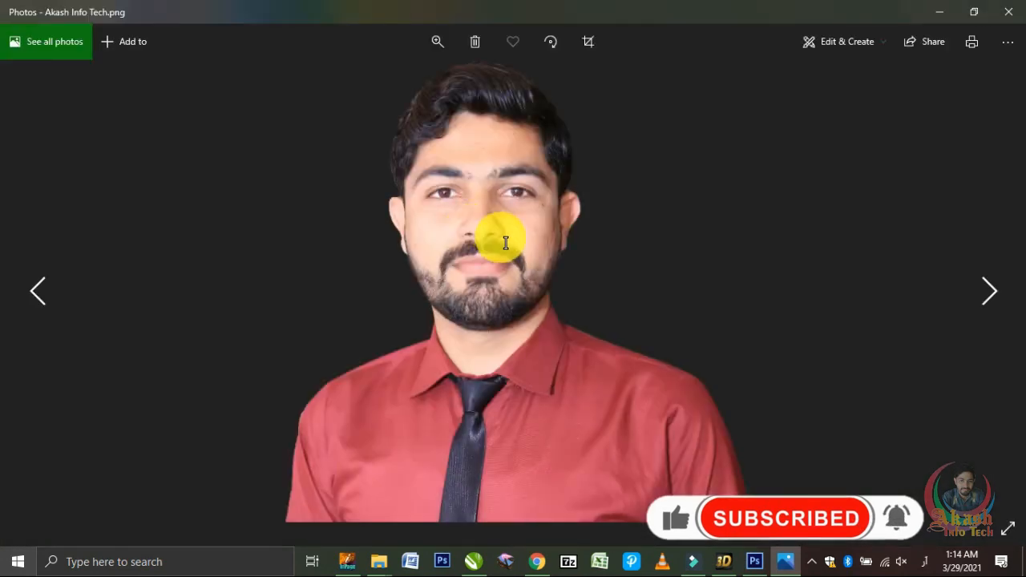
{"action": "scroll", "coordinate": [502, 238], "scroll_direction": "up", "scroll_amount": 5}
{"action": "scroll", "coordinate": [506, 242], "scroll_direction": "down", "scroll_amount": 4}
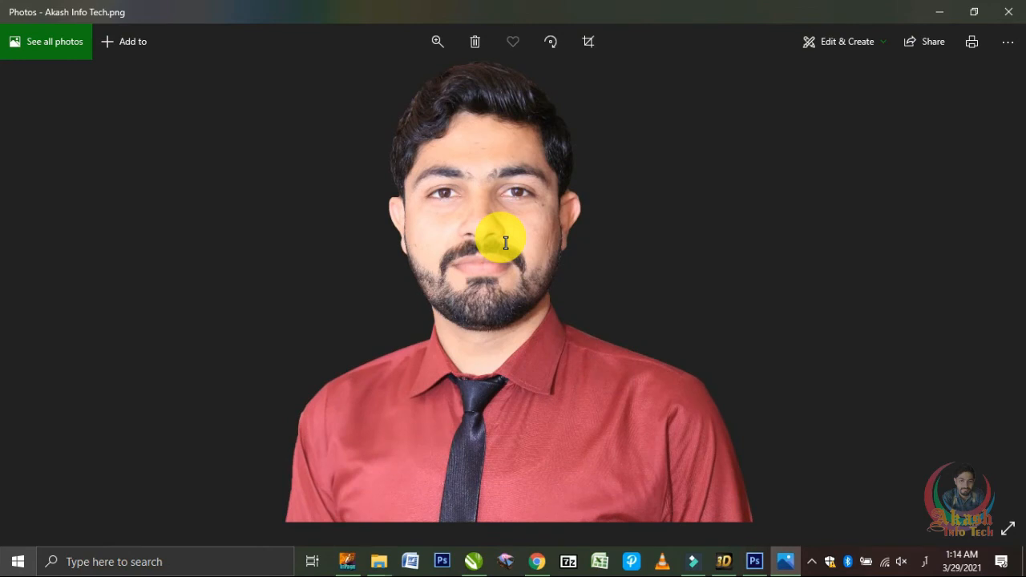
{"action": "key", "text": "Right"}
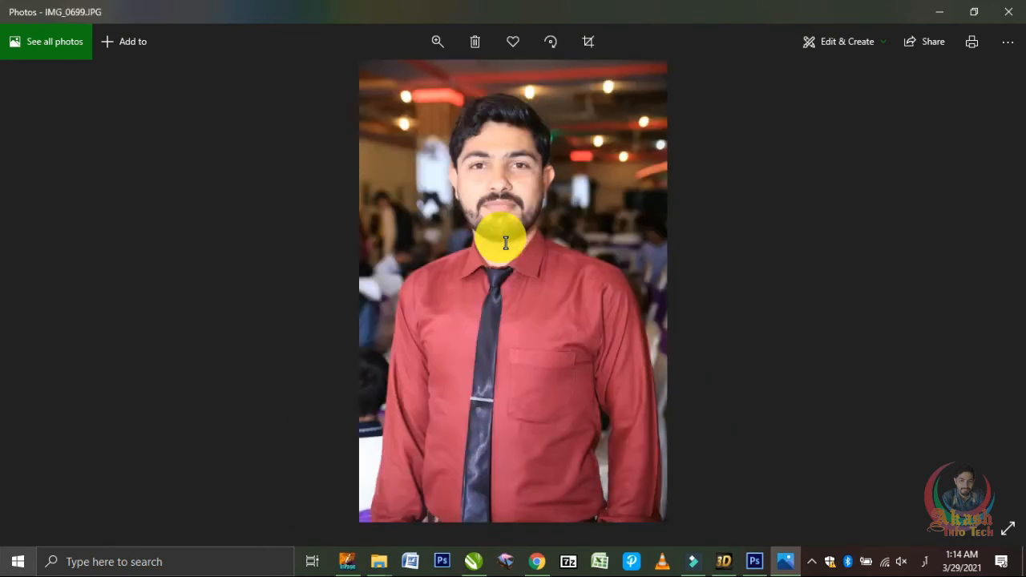
{"action": "key", "text": "Left"}
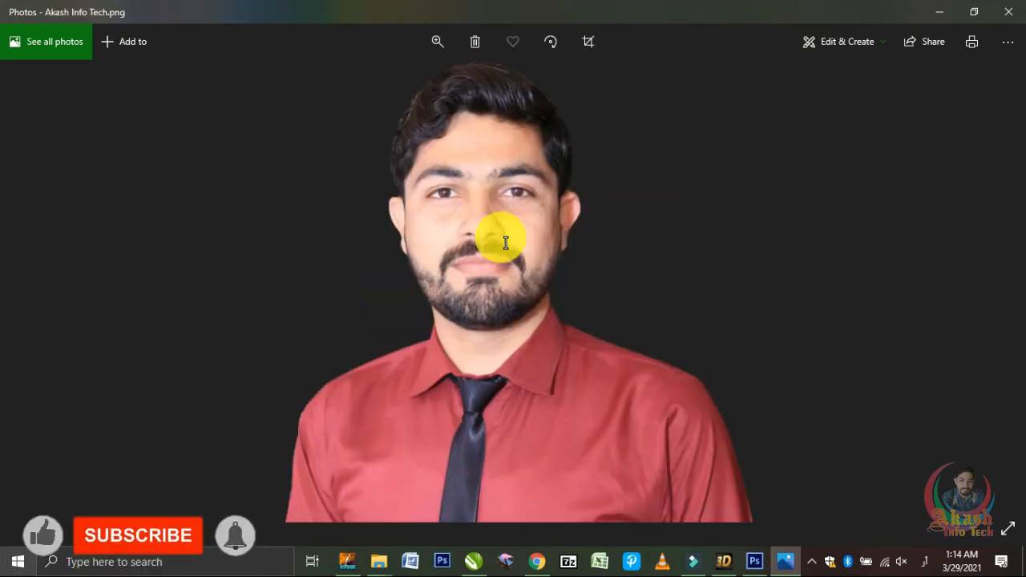
Step: Close the photo viewer, switch to CorelDRAW and delete the light green textured bitmap from page 1
{"action": "left_click", "coordinate": [1012, 11]}
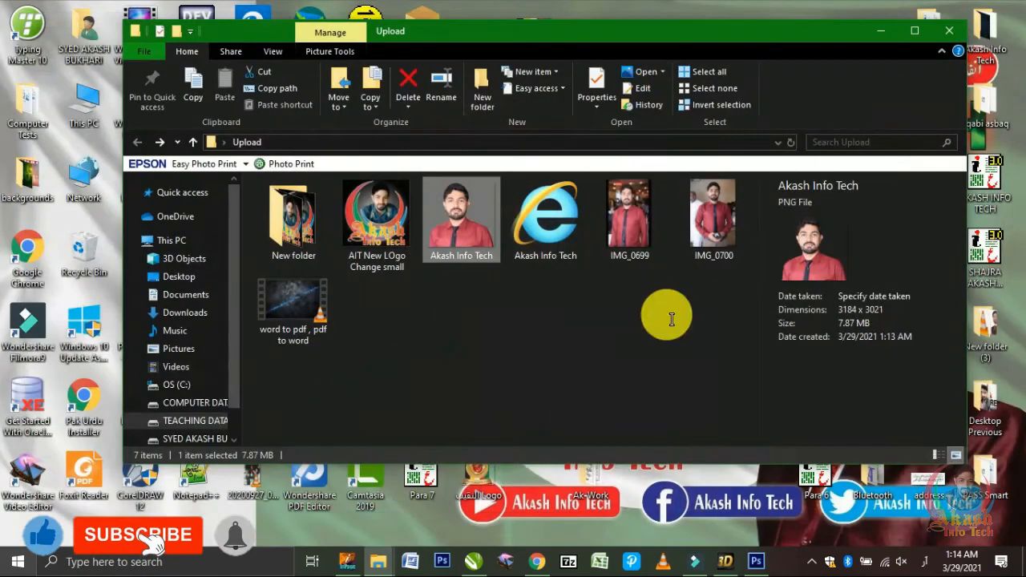
{"action": "left_click", "coordinate": [485, 561]}
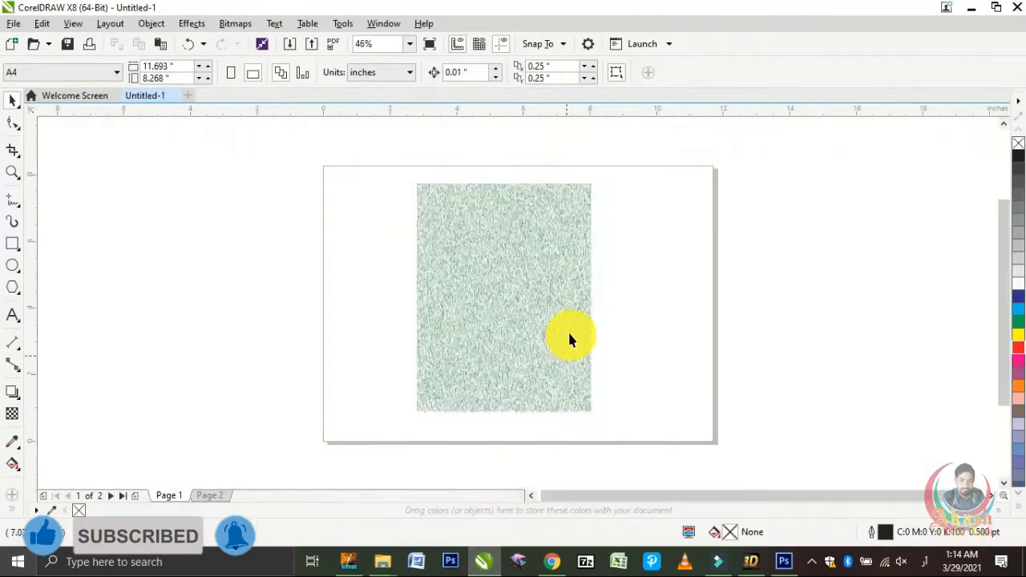
{"action": "left_click", "coordinate": [523, 274]}
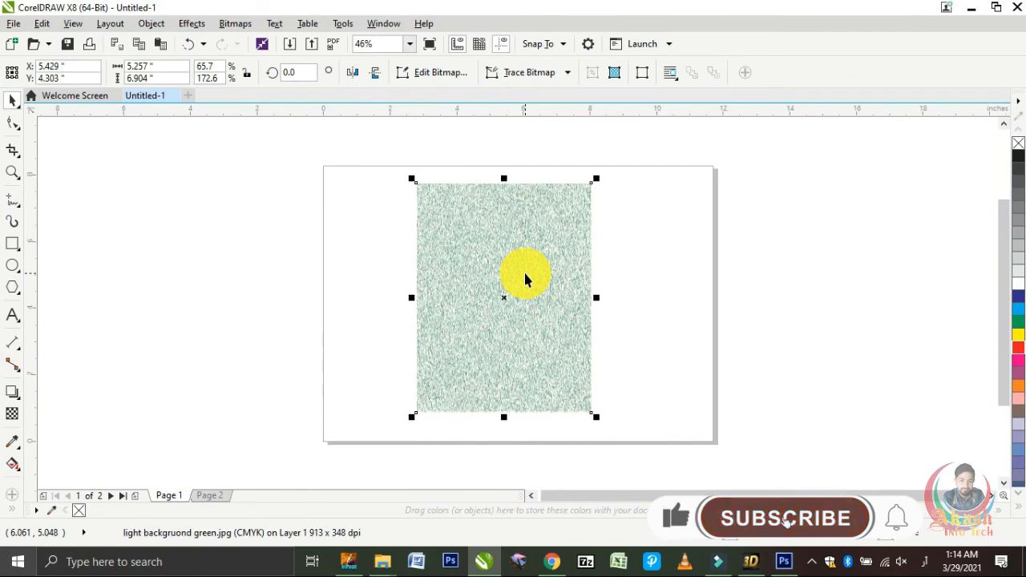
{"action": "key", "text": "Delete"}
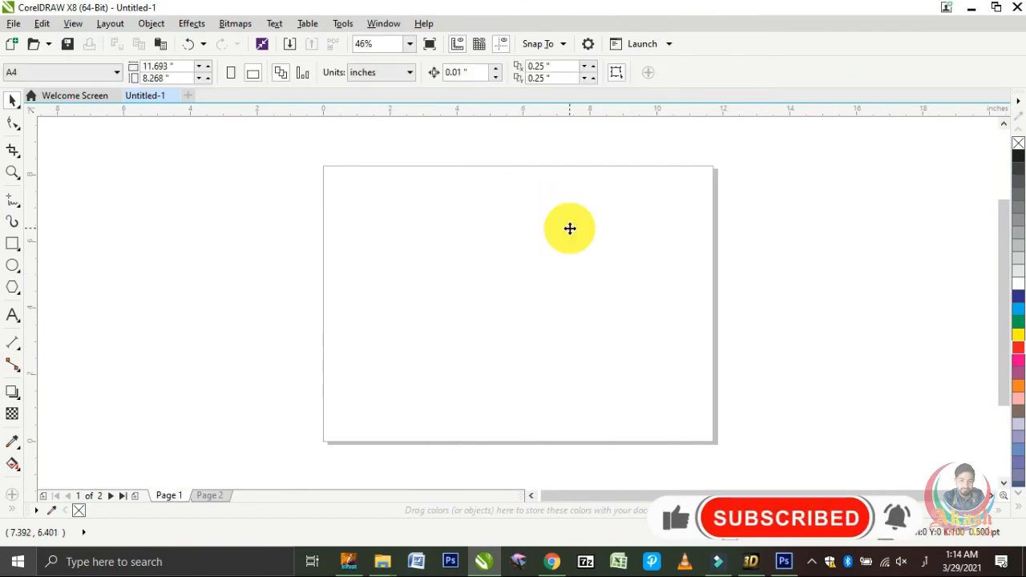
Step: Import the green leaf background 1254173_10225305.jpg from the backgrounds folder and place it on the page about 9.5 in wide
{"action": "key", "text": "ctrl+i"}
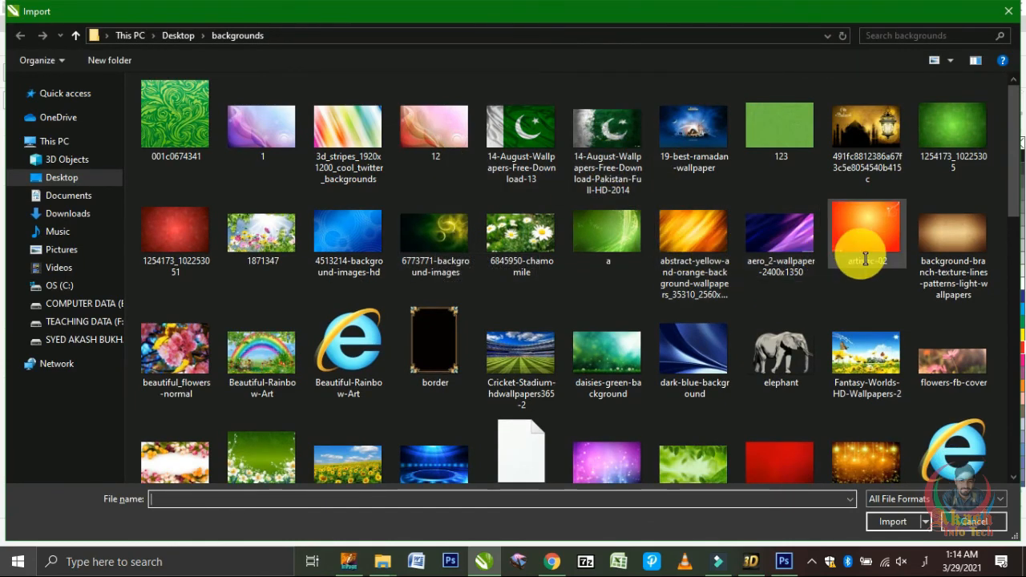
{"action": "double_click", "coordinate": [959, 126]}
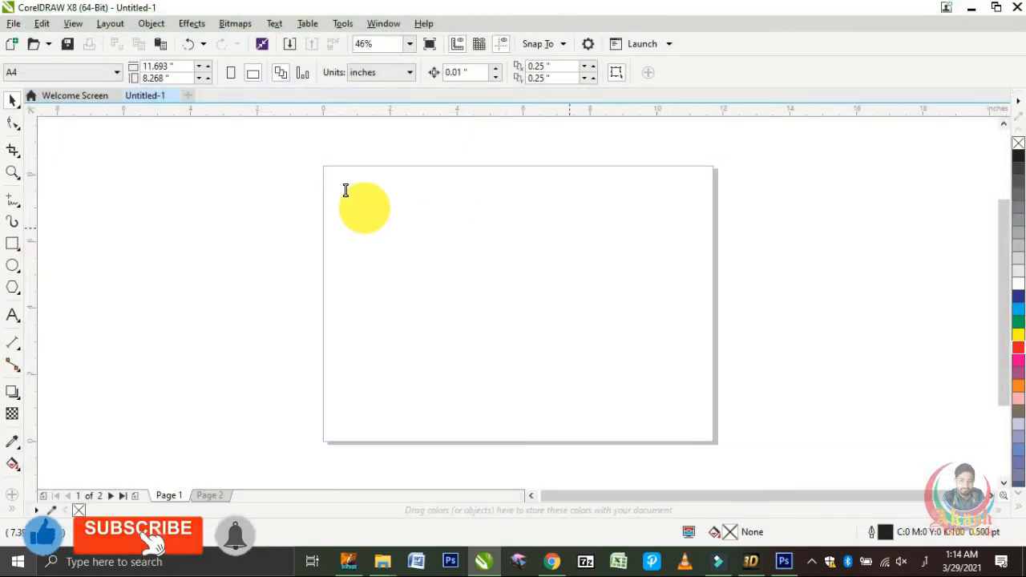
{"action": "left_click_drag", "start_coordinate": [353, 196], "coordinate": [694, 406]}
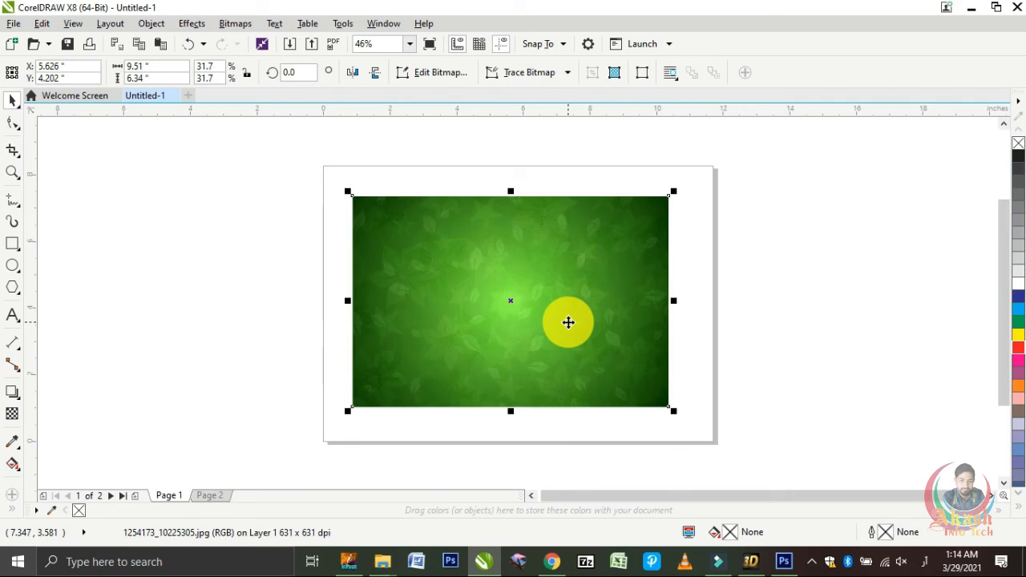
{"action": "left_click", "coordinate": [265, 320]}
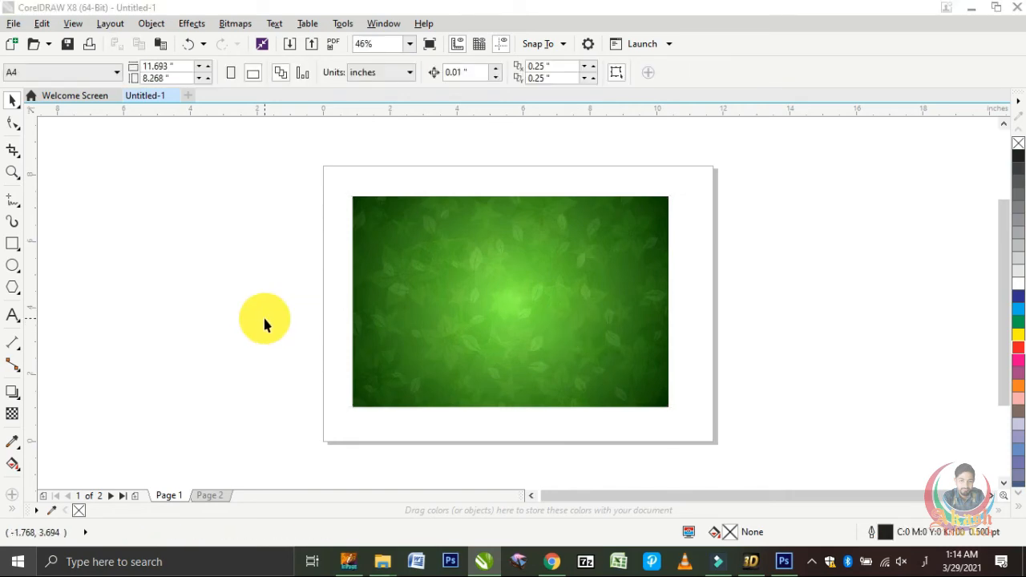
Step: Import Akash Info Tech.png from the Upload folder on the Desktop at about 3.4 in wide and move it onto the green background
{"action": "key", "text": "ctrl+i"}
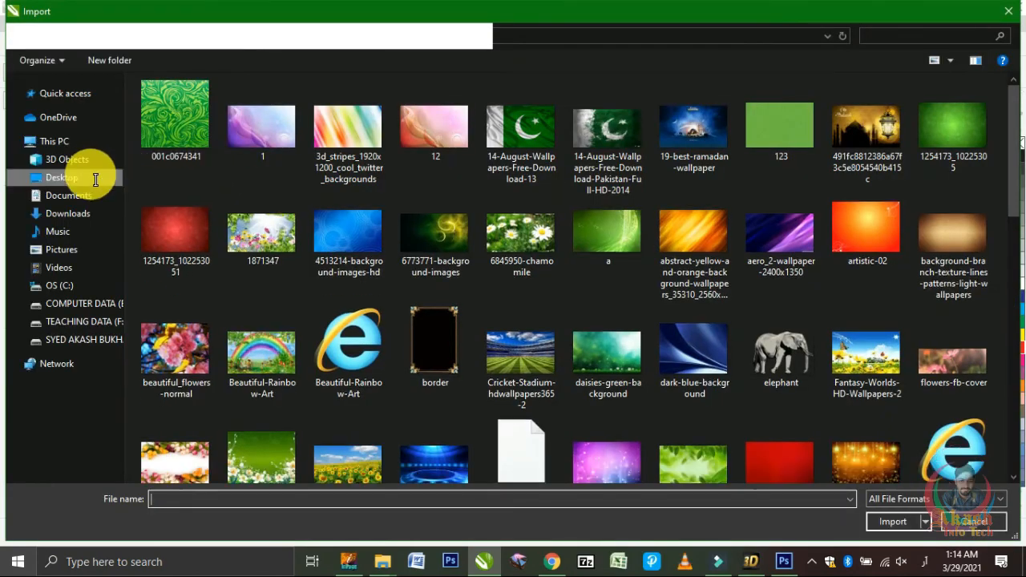
{"action": "left_click", "coordinate": [107, 177]}
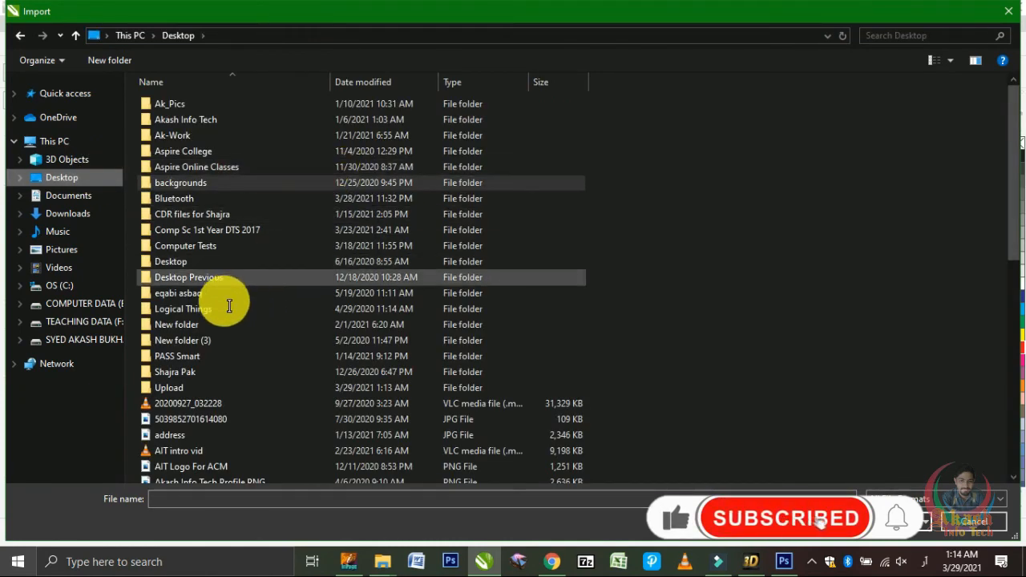
{"action": "double_click", "coordinate": [195, 390]}
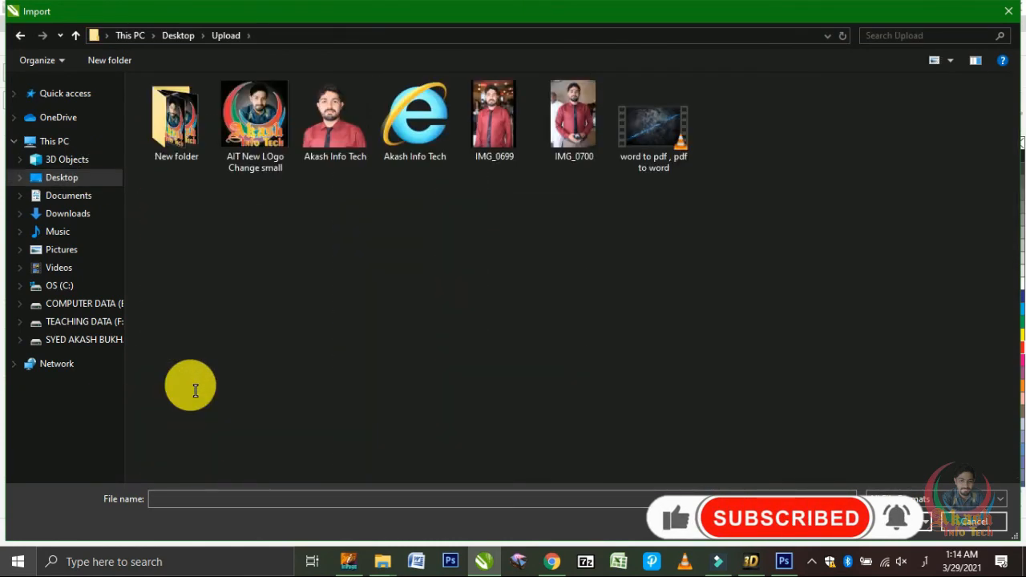
{"action": "double_click", "coordinate": [353, 135]}
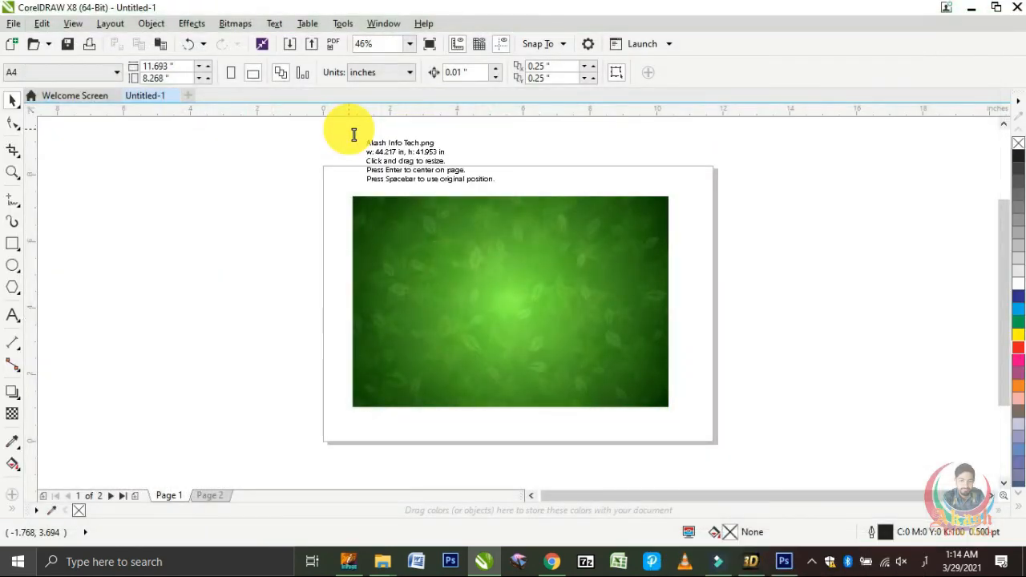
{"action": "left_click_drag", "start_coordinate": [207, 182], "coordinate": [328, 336]}
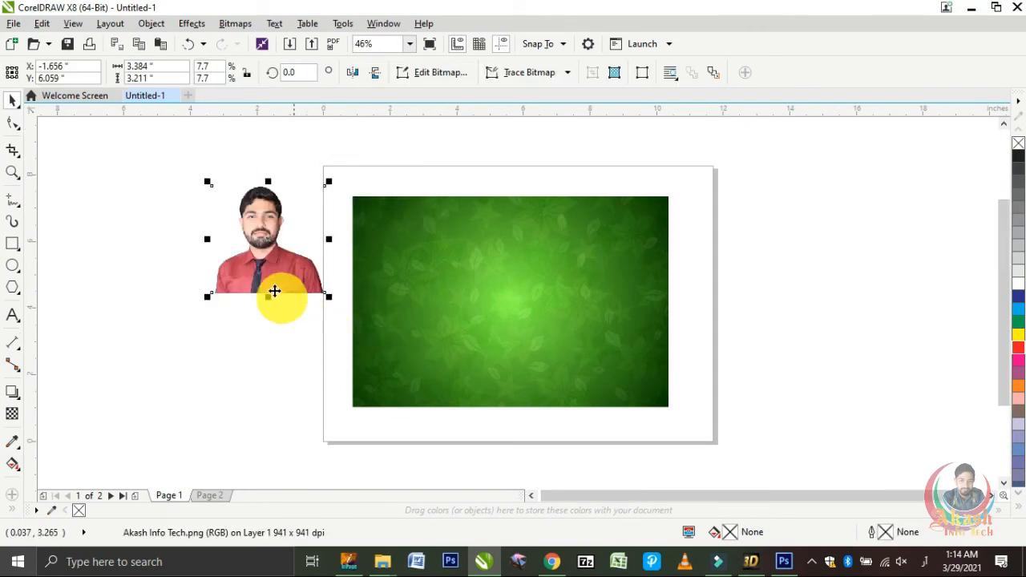
{"action": "left_click_drag", "start_coordinate": [268, 282], "coordinate": [521, 365]}
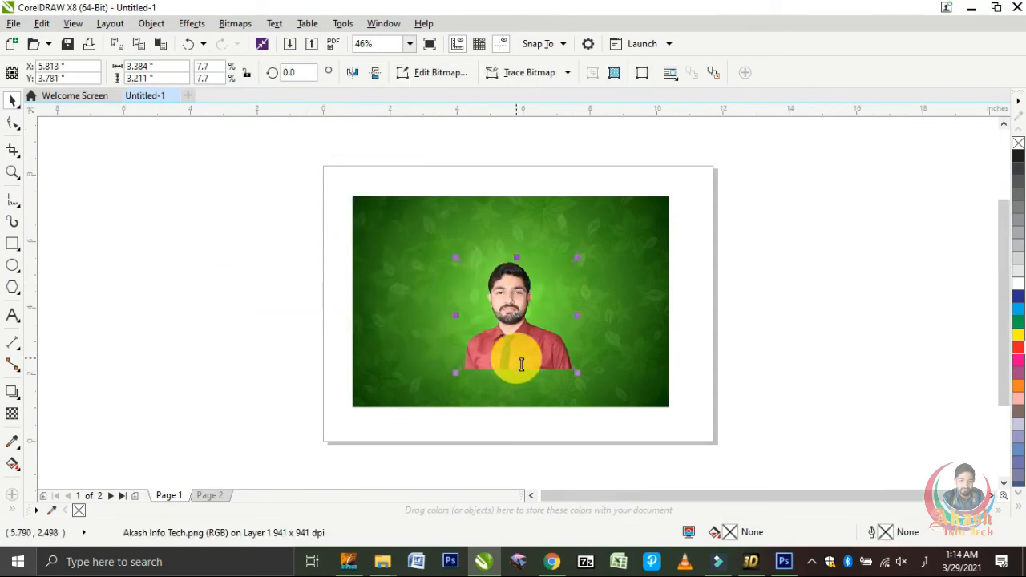
{"action": "left_click", "coordinate": [736, 309]}
Step: Enlarge the PNG cut-out of the man proportionally to about 4.6 in wide
{"action": "key", "text": "F4"}
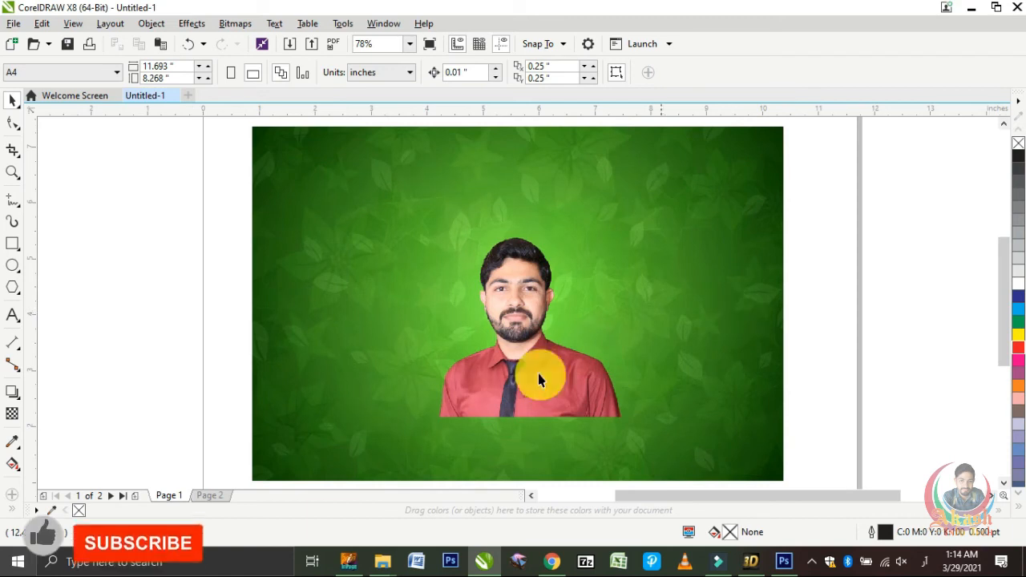
{"action": "left_click", "coordinate": [480, 407]}
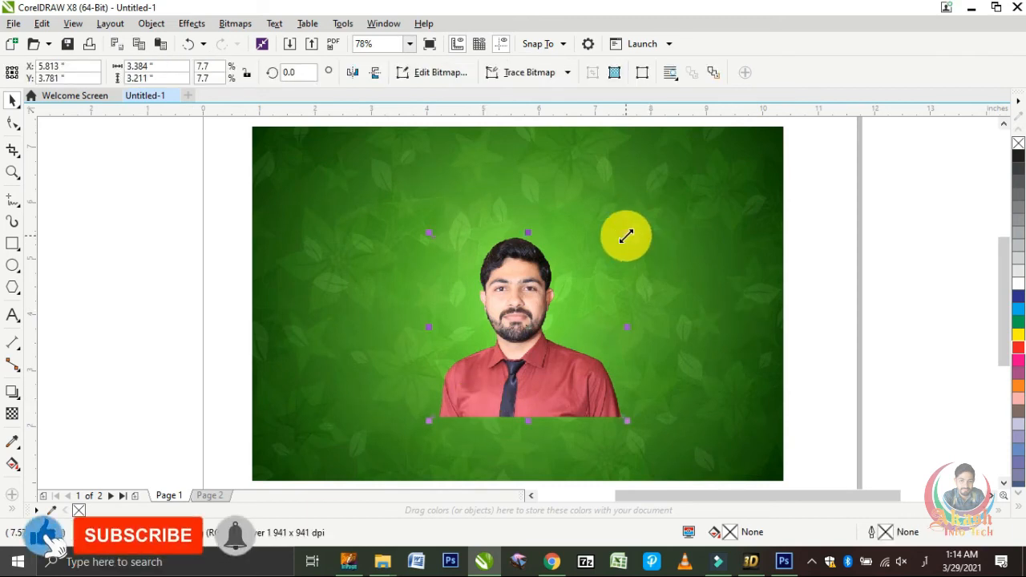
{"action": "left_click_drag", "start_coordinate": [706, 197], "coordinate": [778, 172]}
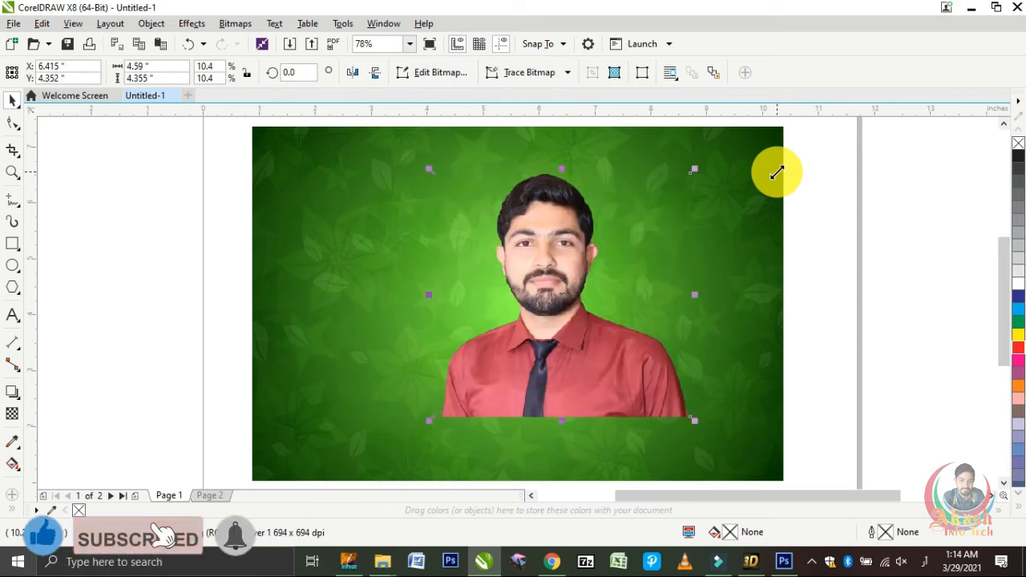
Step: Align the PNG cut-out to the centre and bottom edge of the green background and enlarge it upward to about 6.2 in wide
{"action": "left_click", "coordinate": [745, 274]}
{"action": "key", "text": "e"}
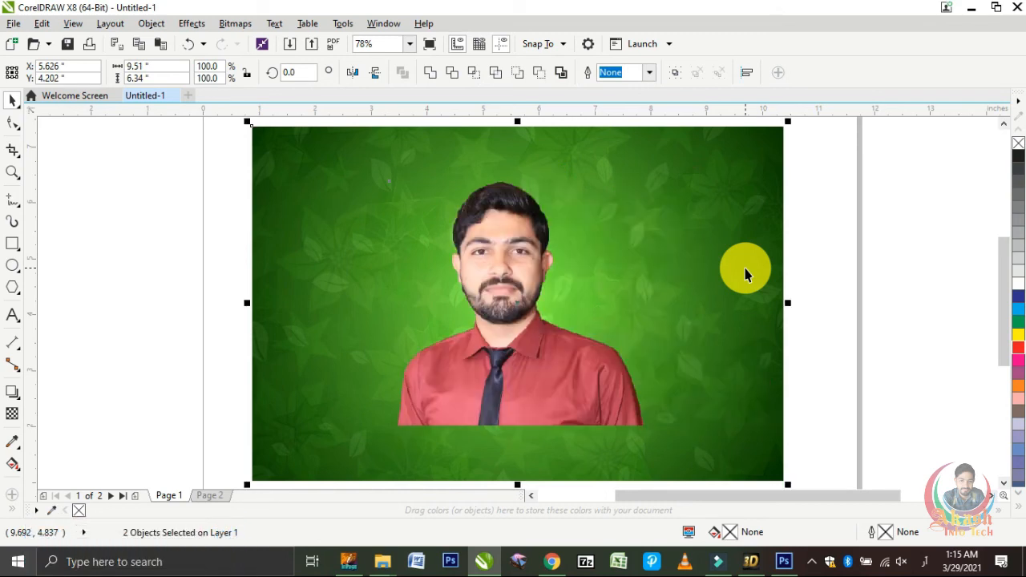
{"action": "key", "text": "b"}
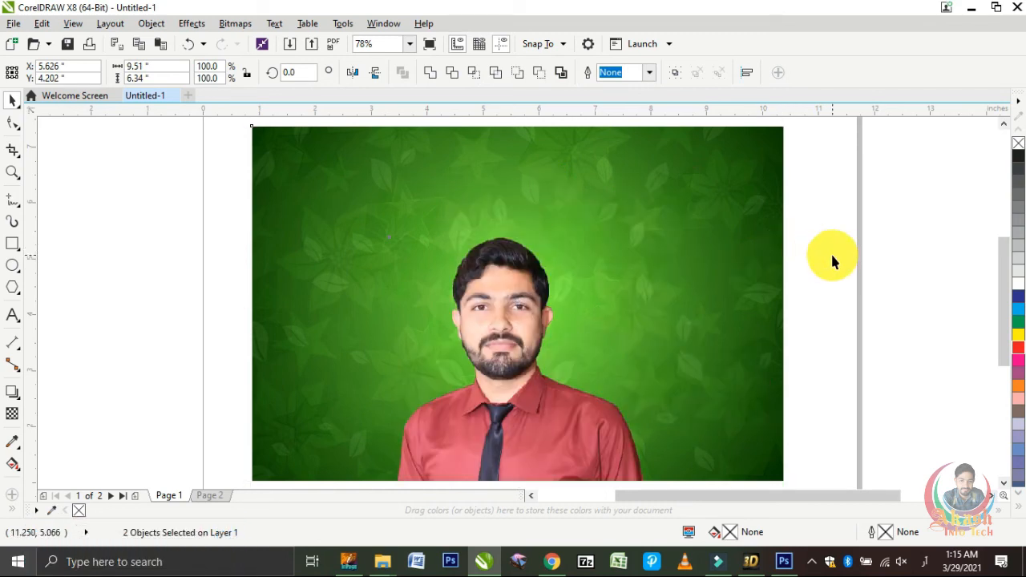
{"action": "left_click", "coordinate": [831, 261]}
{"action": "left_click", "coordinate": [505, 324]}
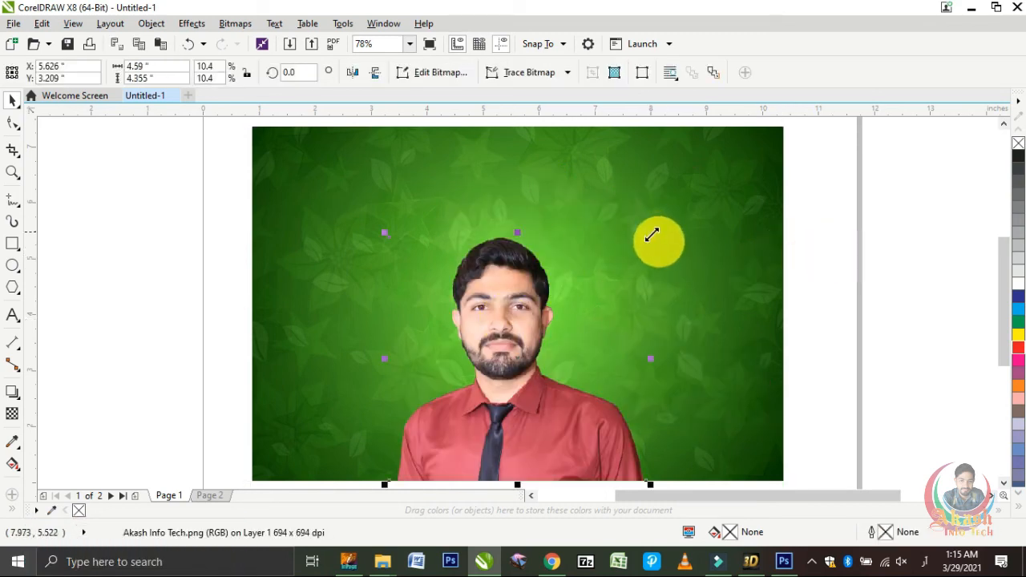
{"action": "left_click_drag", "start_coordinate": [651, 234], "coordinate": [786, 150]}
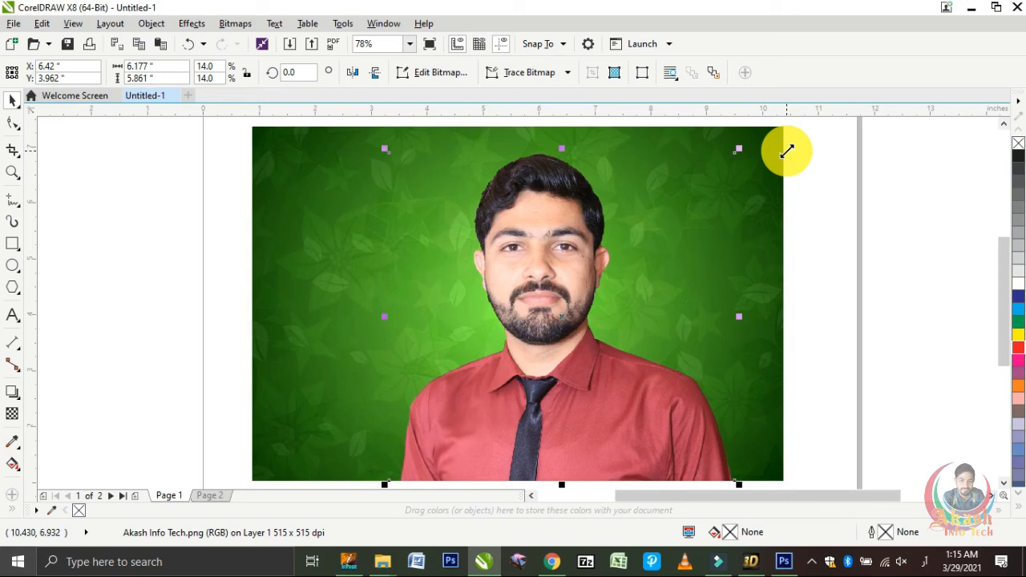
Step: Import Akash Info Tech.psd from the Upload folder and place it about 4.9 in wide beside the PNG cut-out, overlapping the background's left edge
{"action": "key", "text": "ctrl+i"}
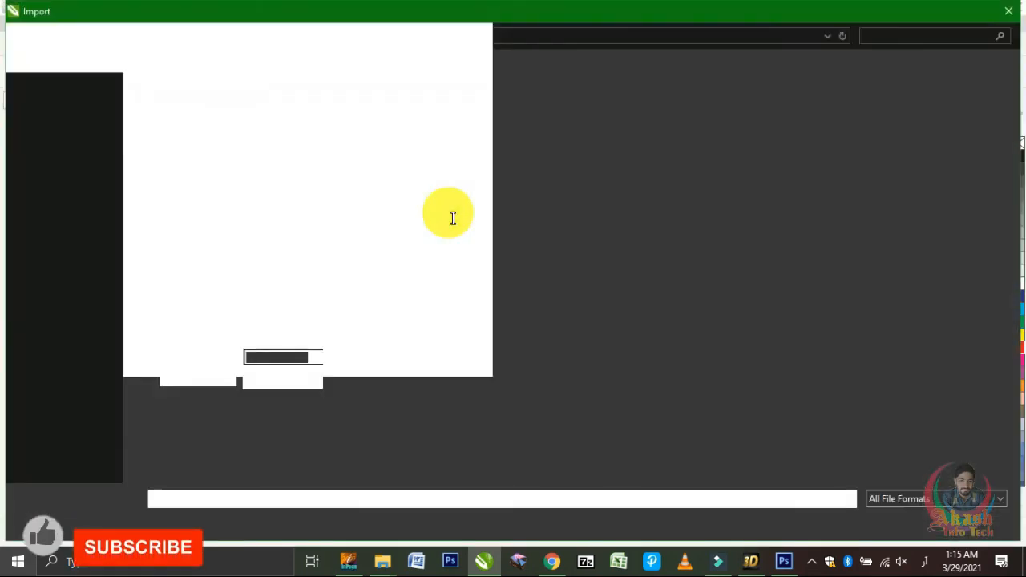
{"action": "left_click", "coordinate": [434, 136]}
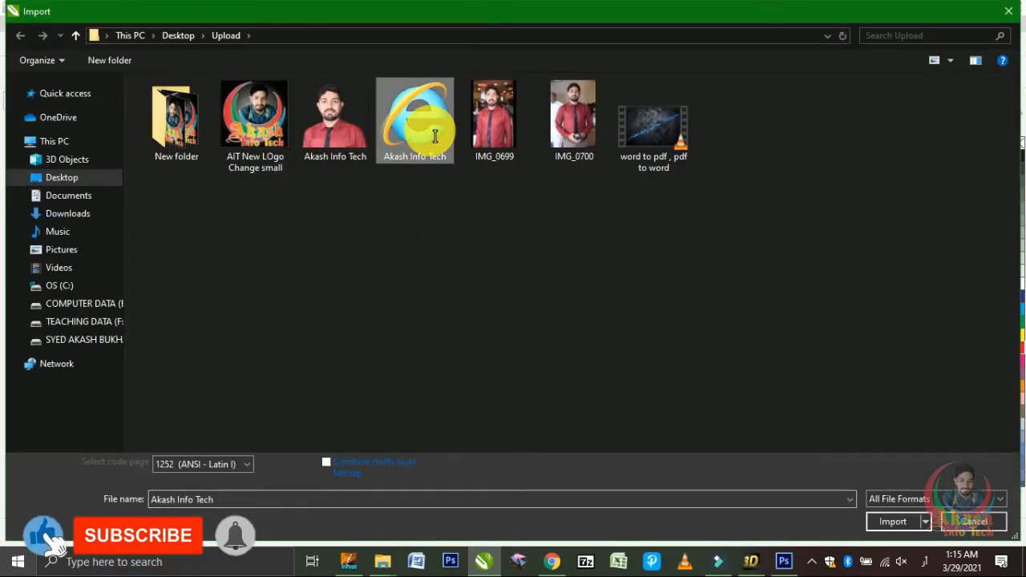
{"action": "double_click", "coordinate": [407, 119]}
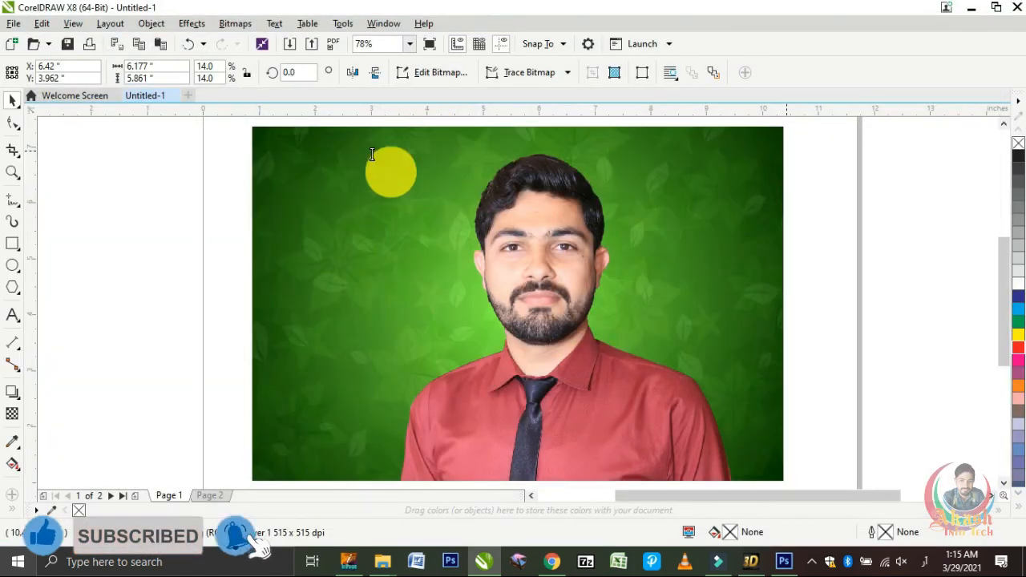
{"action": "left_click_drag", "start_coordinate": [112, 200], "coordinate": [408, 488]}
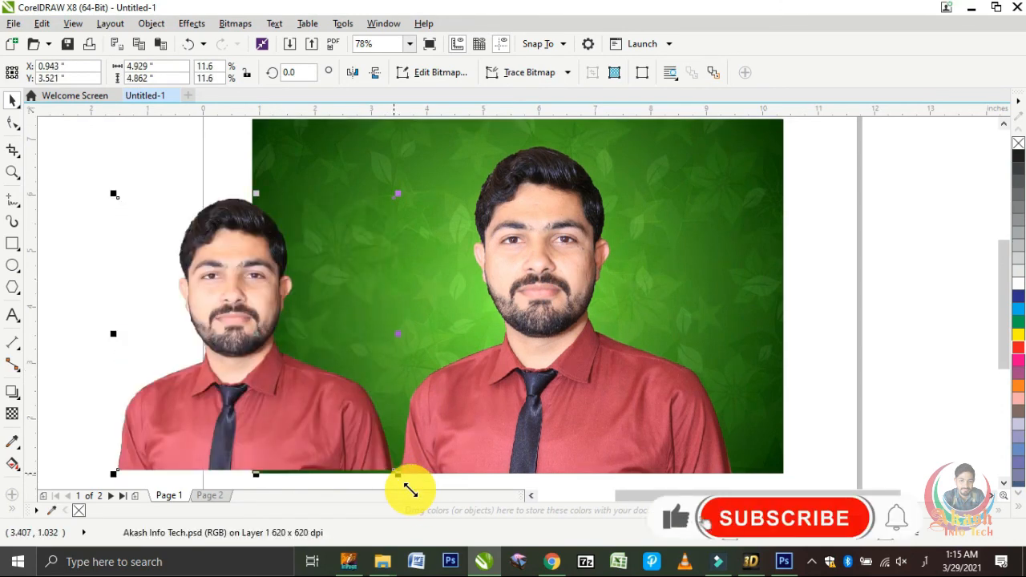